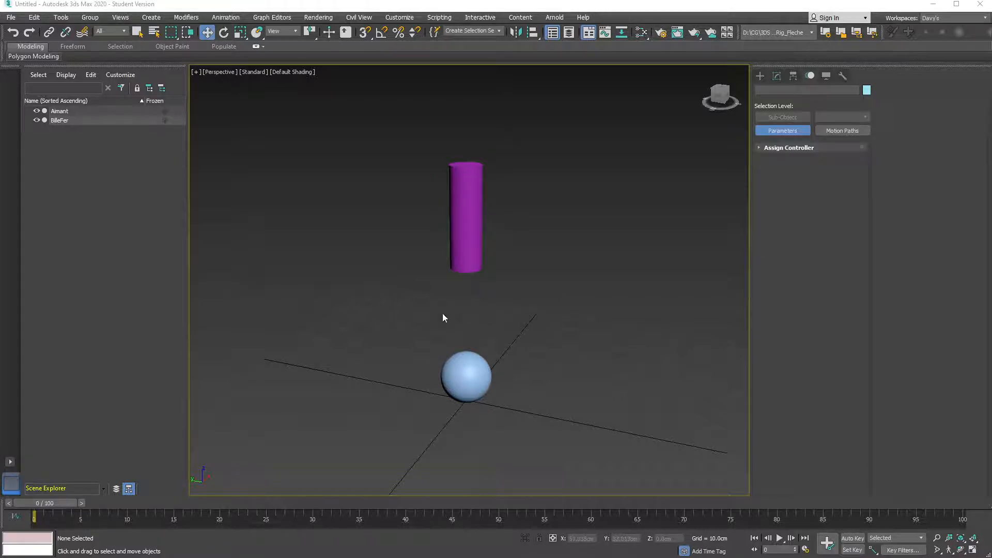
middle_click_drag(472, 320, 473, 361, "alt")
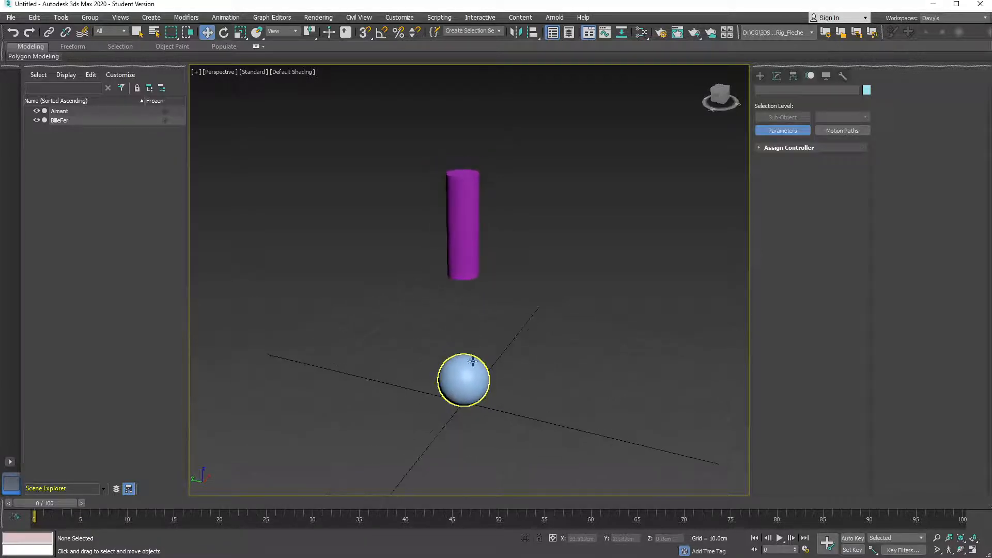
left_click(473, 361)
mouse_move(464, 282)
left_mouse_down()
mouse_move(466, 90)
mouse_move(460, 279)
left_mouse_up()
middle_click_drag(506, 303, 475, 311, "alt")
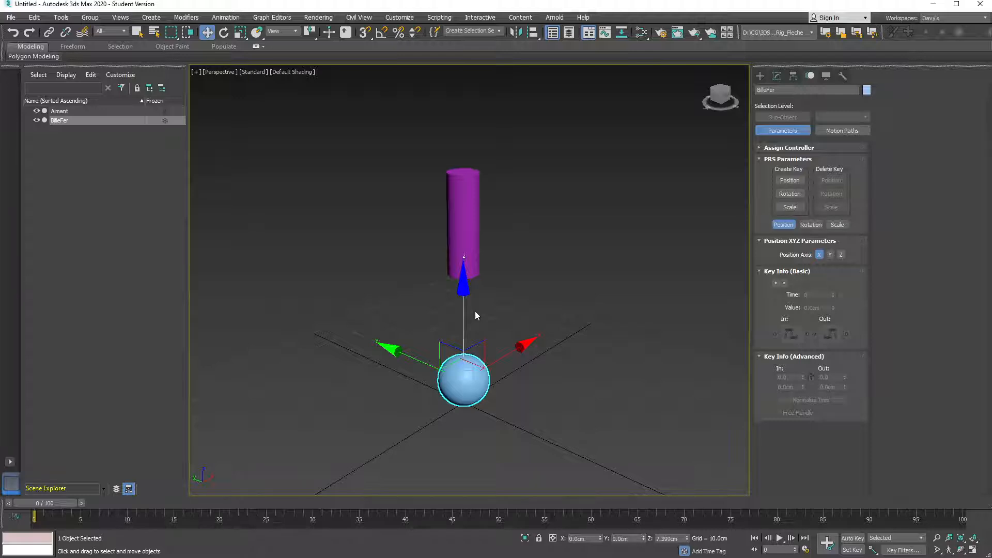
Clone the purple cylinder and the blue ball together as one Copy, placed about 40 cm along negative Y from the originals.
left_click_drag(375, 163, 519, 436)
left_click_drag(437, 301, 484, 328, "shift")
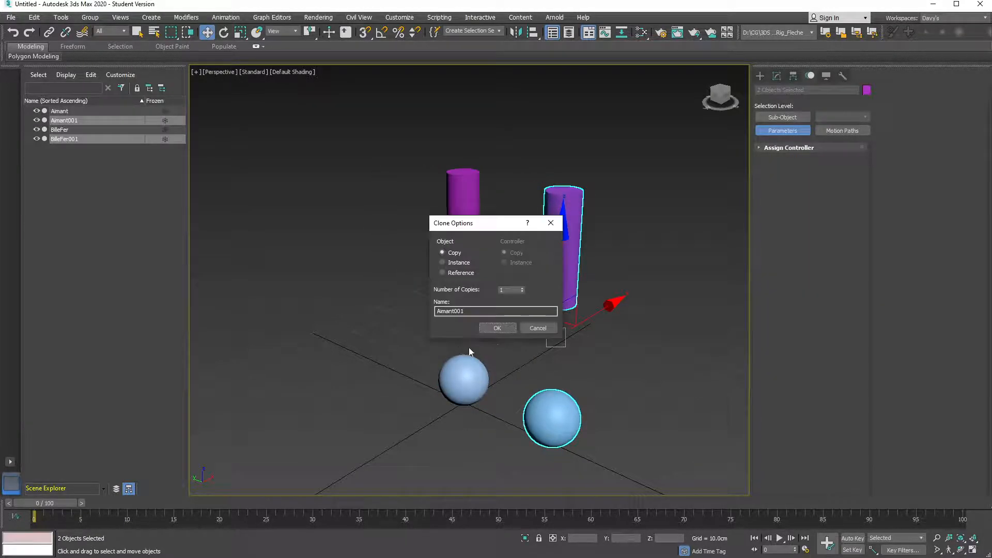
left_click(497, 327)
mouse_move(472, 351)
middle_mouse_down()
mouse_move(489, 337)
mouse_move(454, 298)
mouse_move(452, 307)
middle_mouse_up()
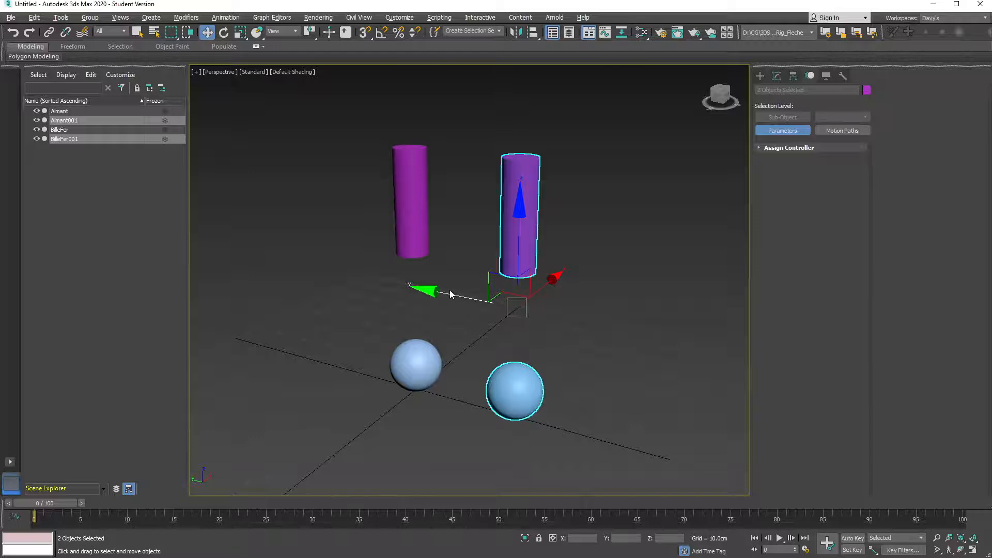
left_click_drag(450, 294, 490, 302)
left_click(483, 305)
middle_click_drag(482, 305, 467, 317)
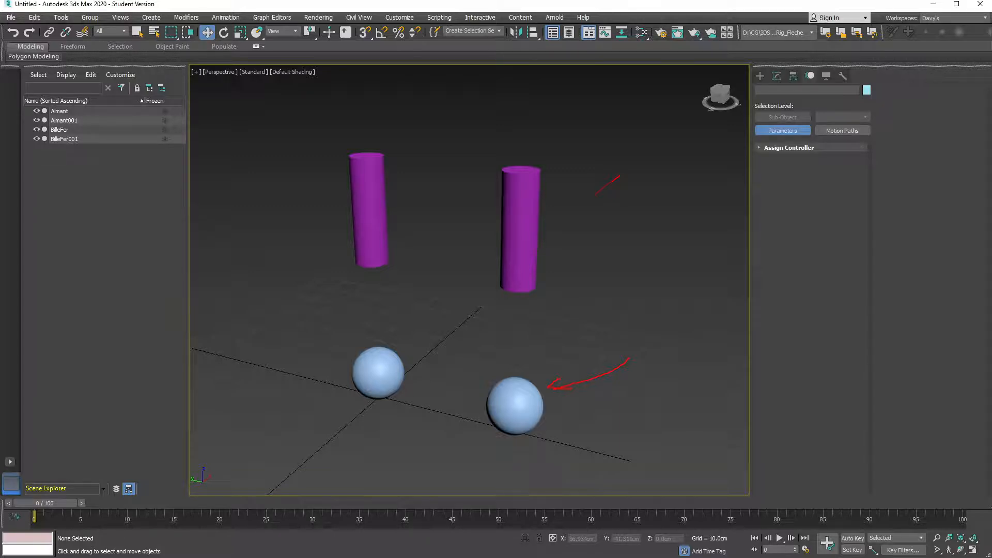
left_click_drag(536, 218, 564, 217)
key("Escape")
Link BilleFer001 as a child to the copied cylinder Aimant001, and expand Aimant001 in the scene hierarchy.
left_click(44, 34)
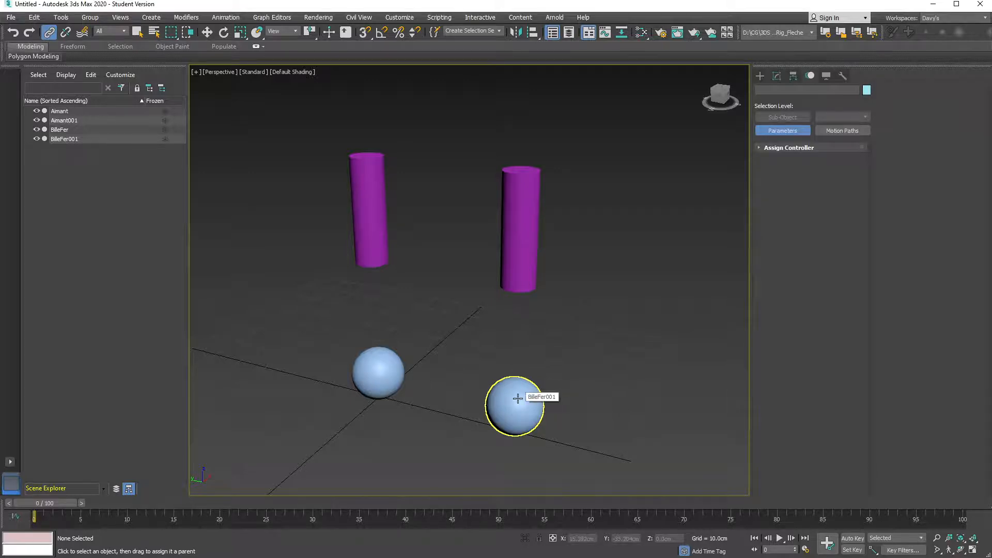
left_click_drag(518, 398, 534, 387)
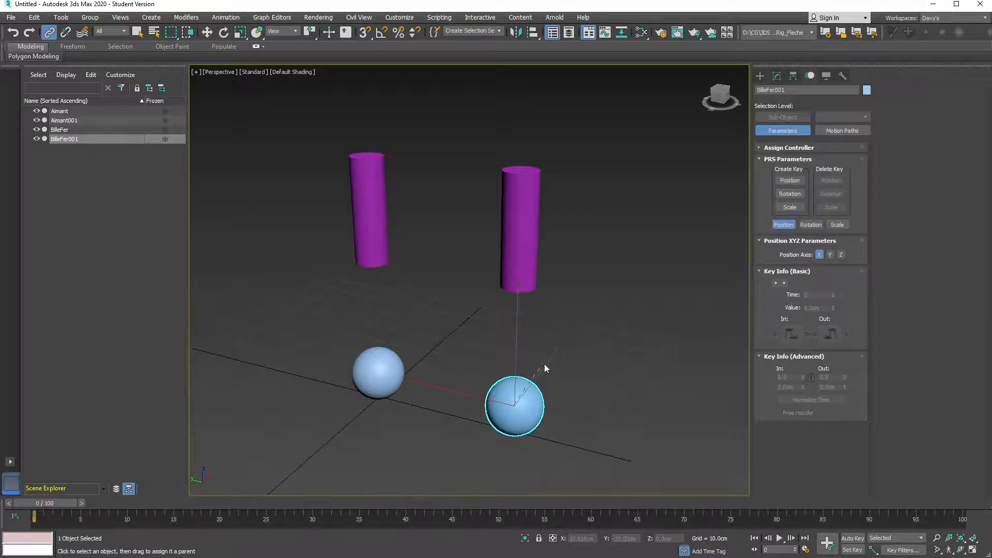
left_click_drag(605, 341, 517, 240)
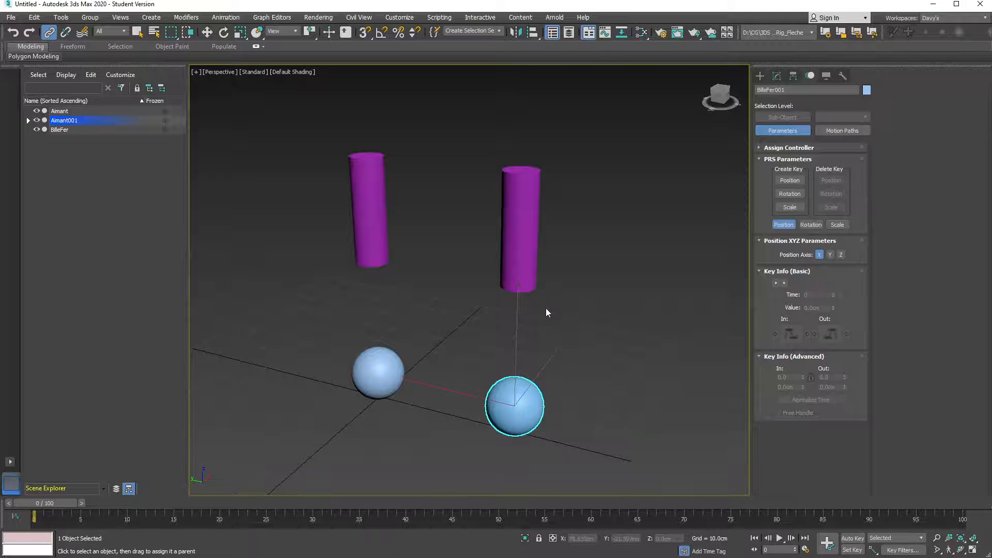
key("w")
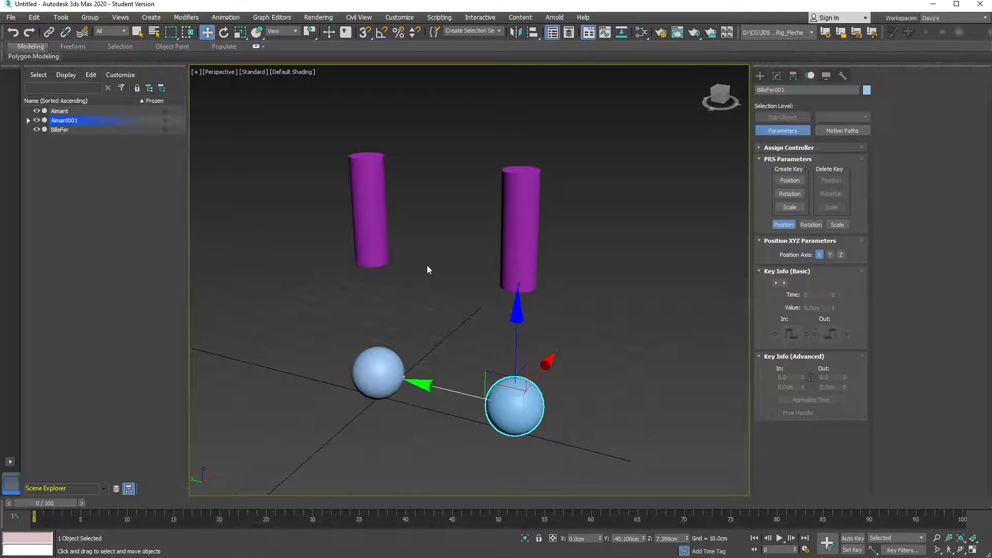
left_click(27, 121)
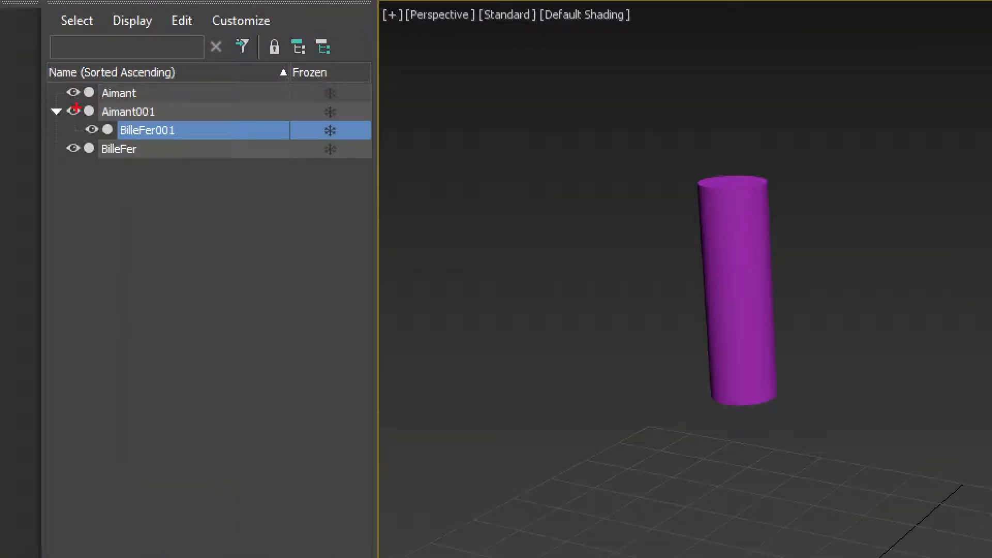
mouse_move(75, 107)
left_mouse_down()
mouse_move(69, 118)
mouse_move(111, 132)
mouse_move(173, 134)
mouse_move(135, 107)
left_mouse_up()
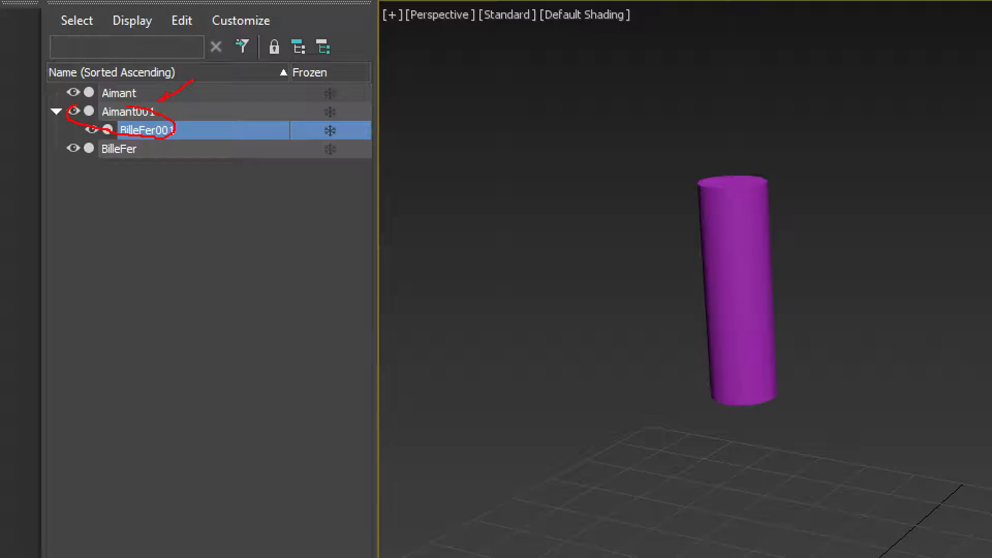
mouse_move(221, 129)
left_mouse_down()
mouse_move(190, 124)
mouse_move(203, 143)
left_mouse_up()
left_click_drag(74, 127, 98, 132)
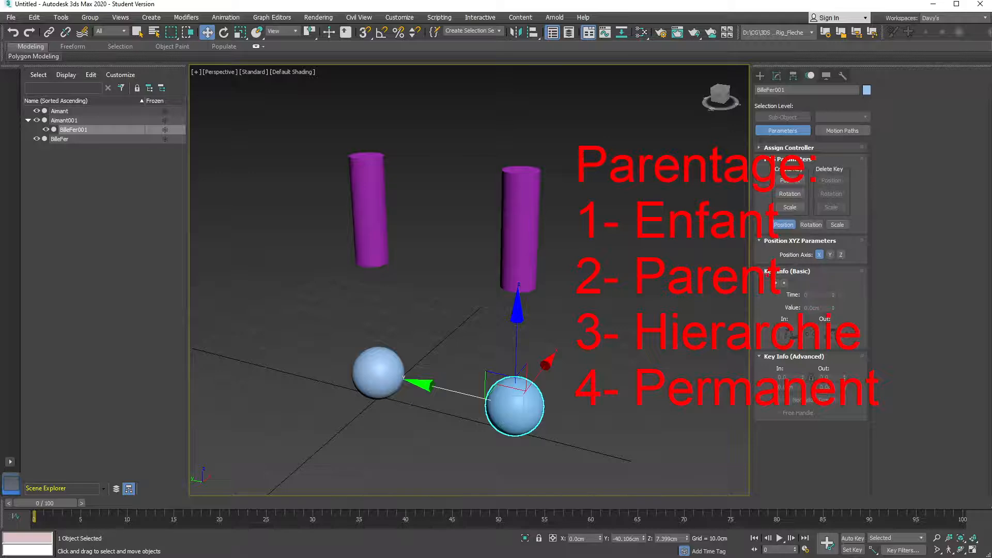
Delete the copied cylinder Aimant001 together with its linked ball BilleFer001.
left_click(450, 202)
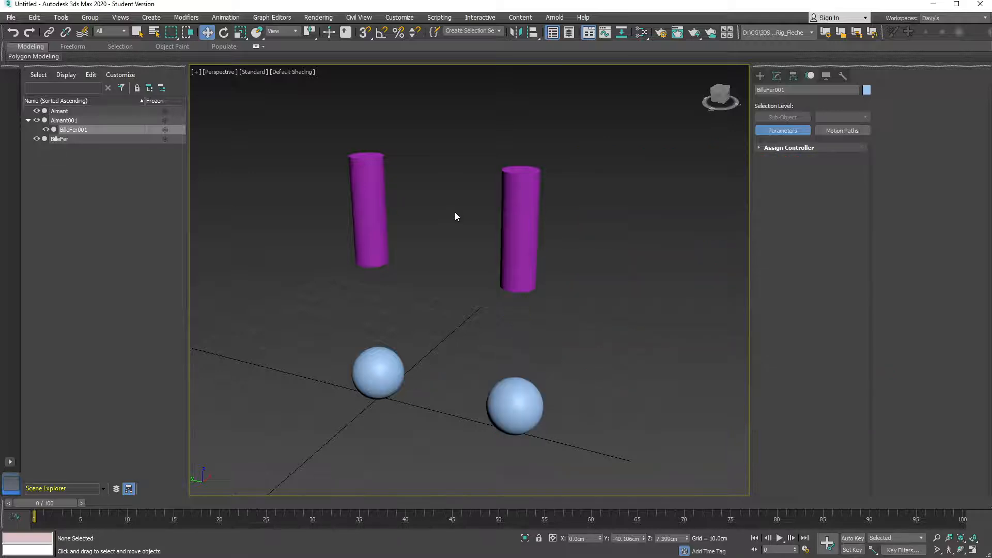
left_click_drag(464, 149, 581, 453)
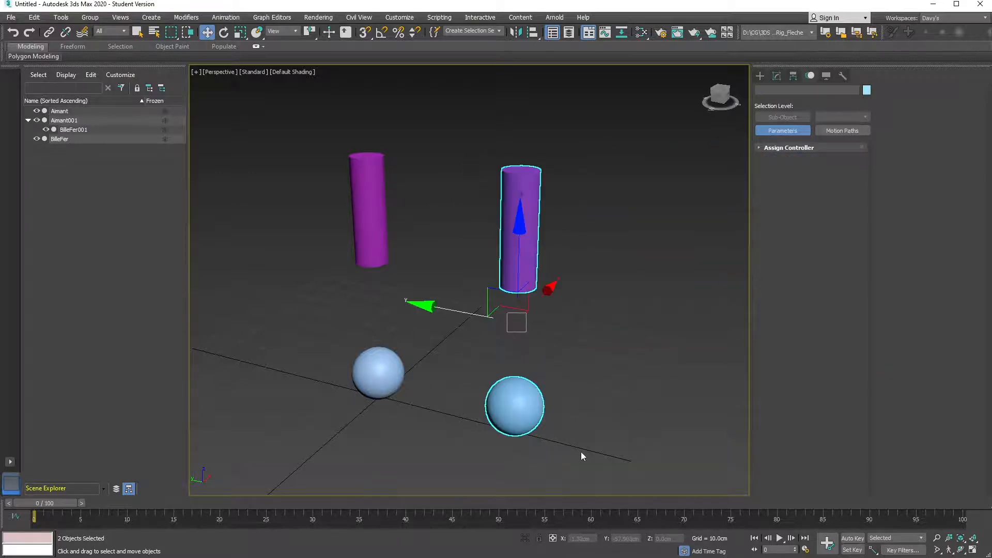
key("alt+h")
key("Delete")
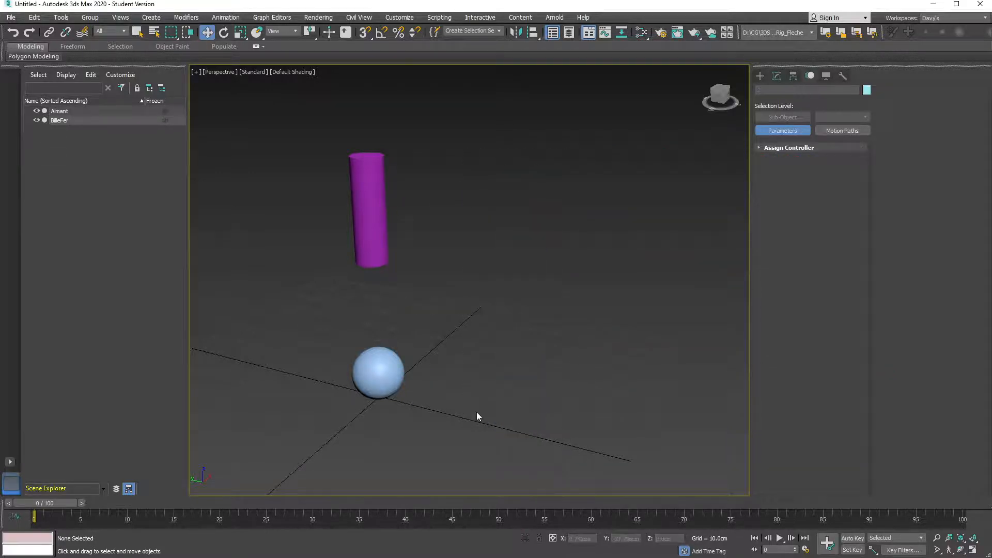
Detach the list of animation constraints as a floating palette placed beside the purple cylinder.
scroll(407, 324, "up", 3)
middle_click_drag(407, 323, 495, 359)
scroll(479, 332, "down", 3)
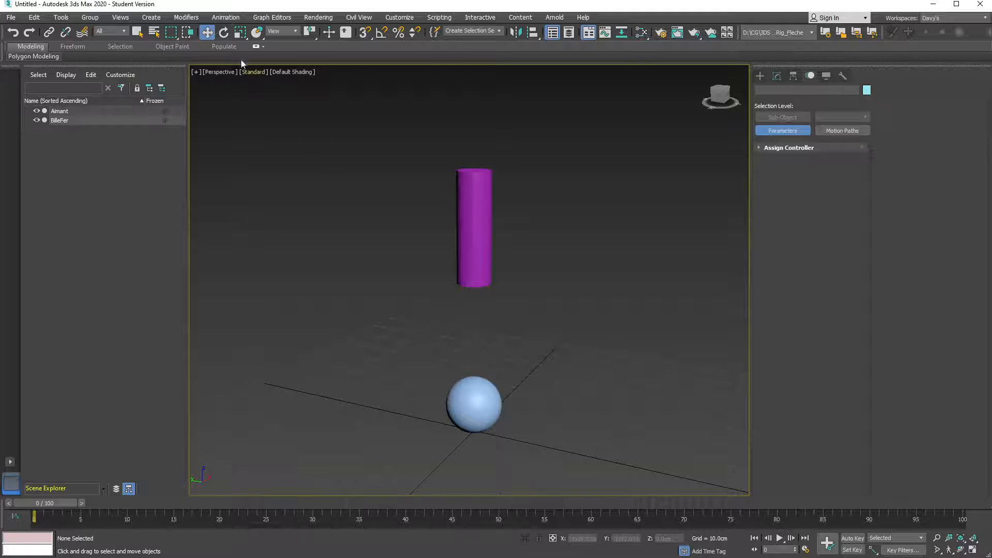
left_click(223, 18)
mouse_move(247, 79)
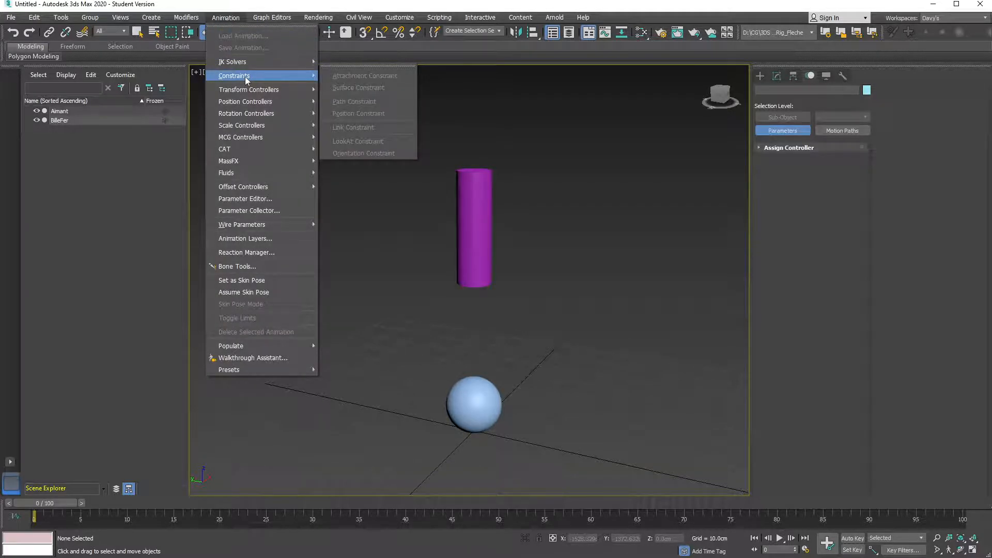
left_click(349, 67)
left_click_drag(357, 58, 275, 214)
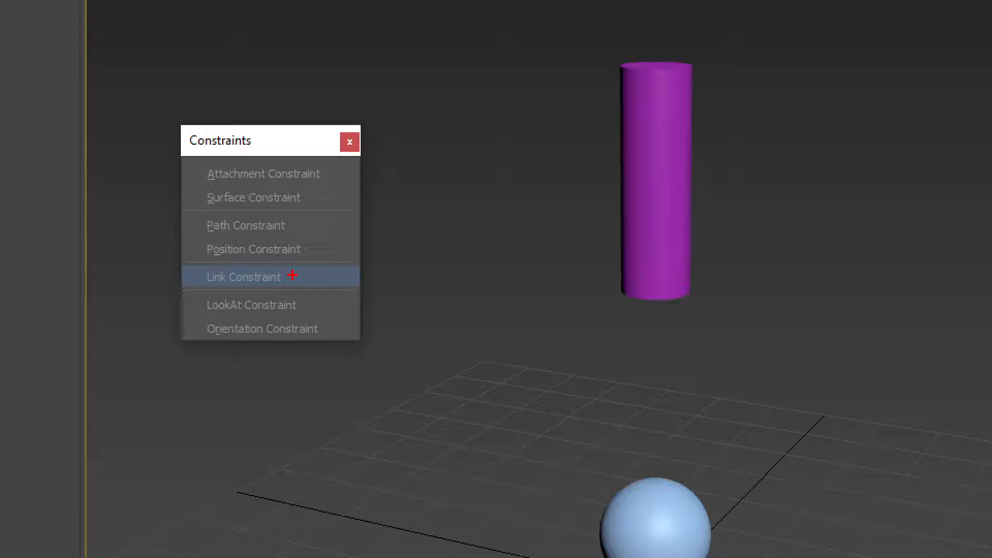
Apply a Link Constraint to the BilleFer ball with the Aimant cylinder as its target at frame 0.
mouse_move(281, 270)
left_mouse_down()
mouse_move(248, 274)
mouse_move(285, 283)
mouse_move(271, 265)
left_mouse_up()
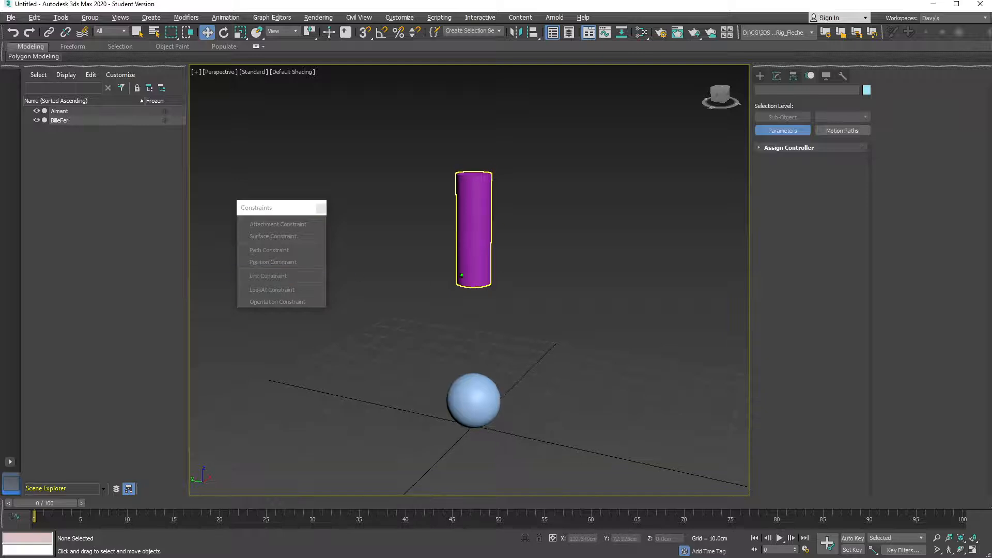
middle_click_drag(460, 282, 438, 270)
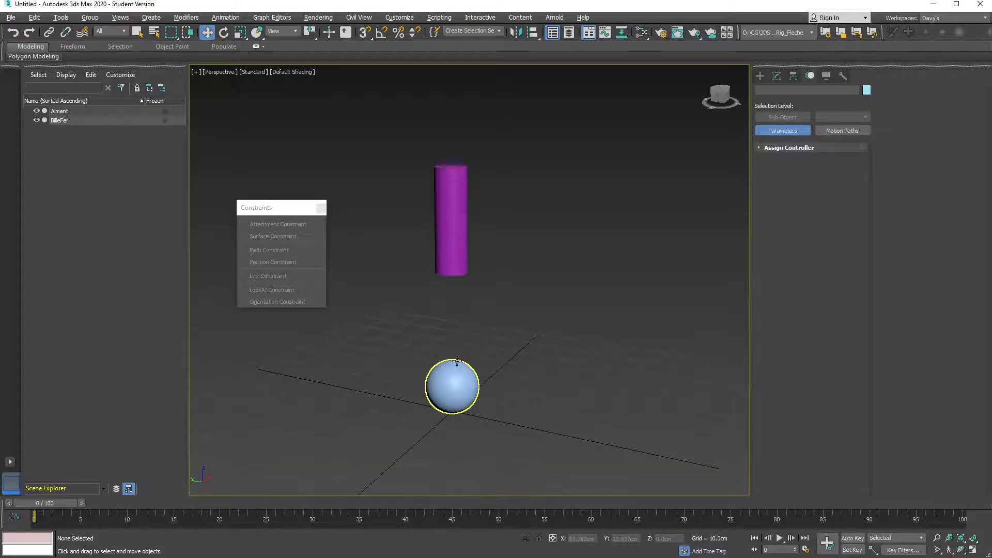
left_click(453, 383)
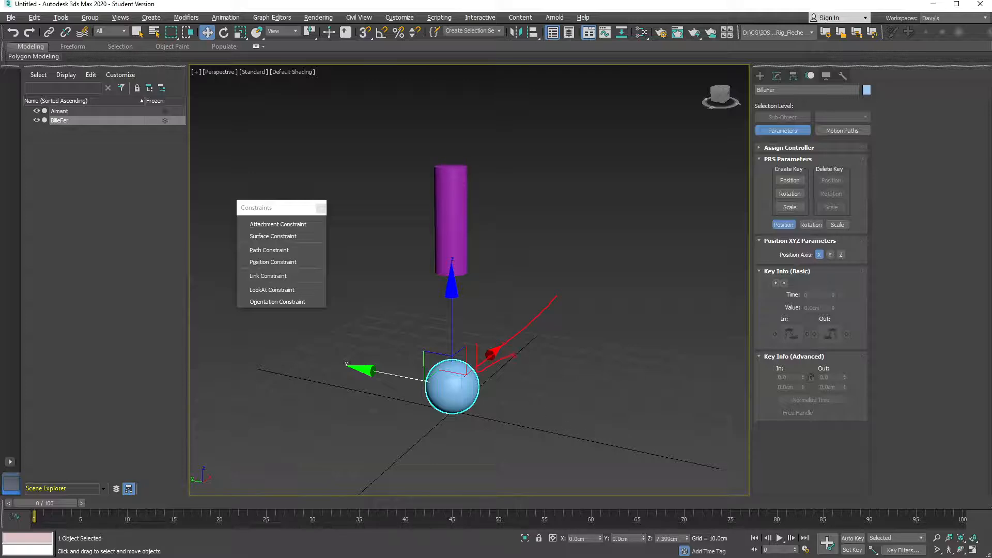
key("Escape")
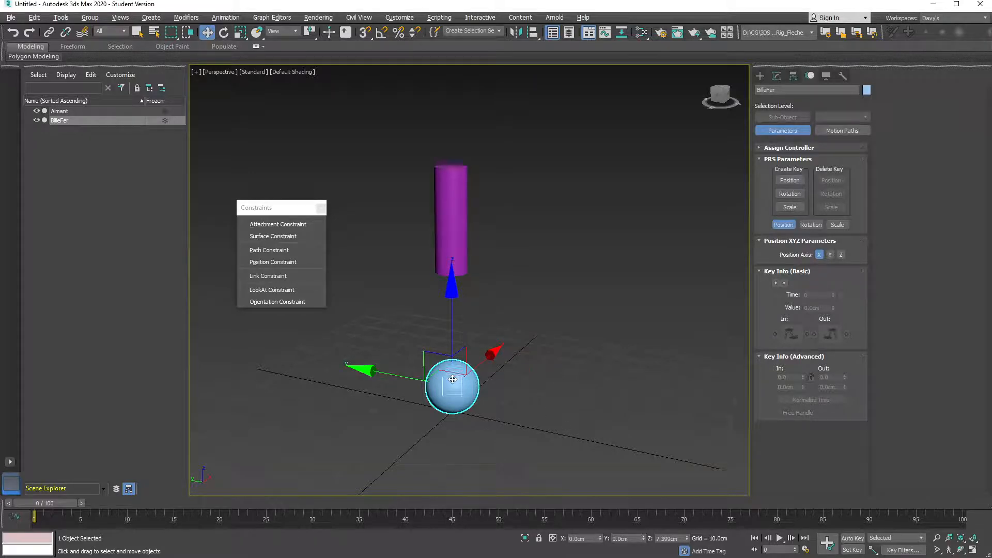
left_click(272, 279)
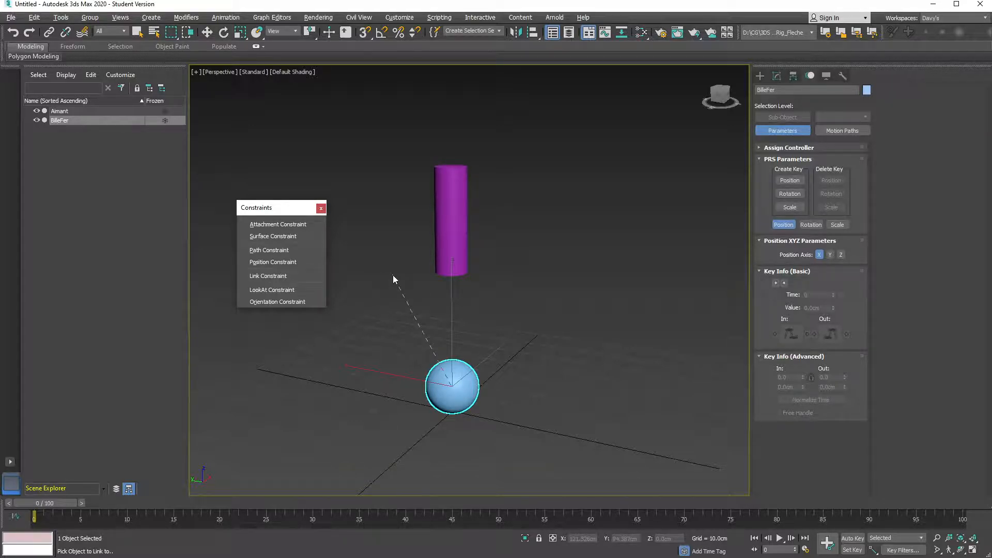
left_click(450, 240)
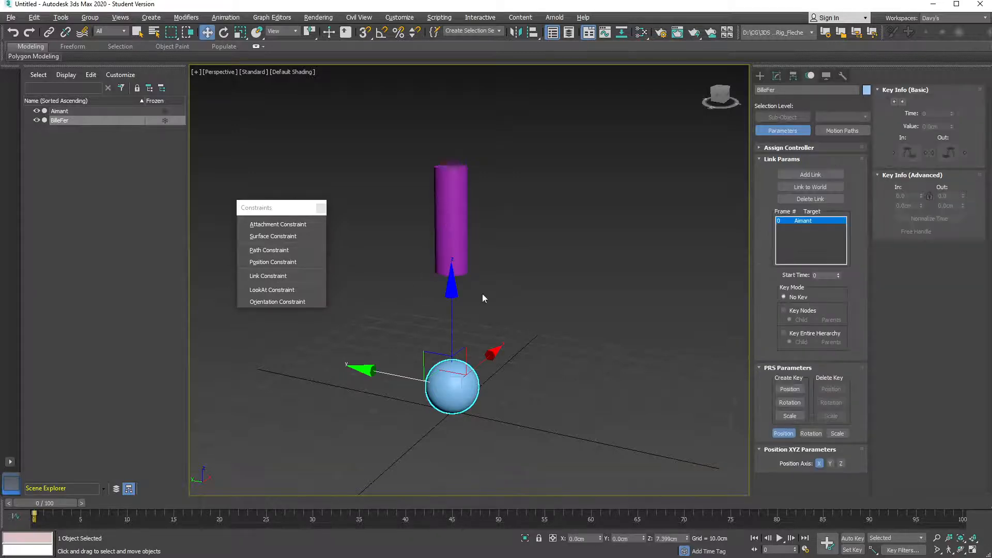
Test the link by moving the Aimant cylinder, undo that move, and try moving the BilleFer ball.
left_click(457, 238)
left_click_drag(421, 192, 435, 154)
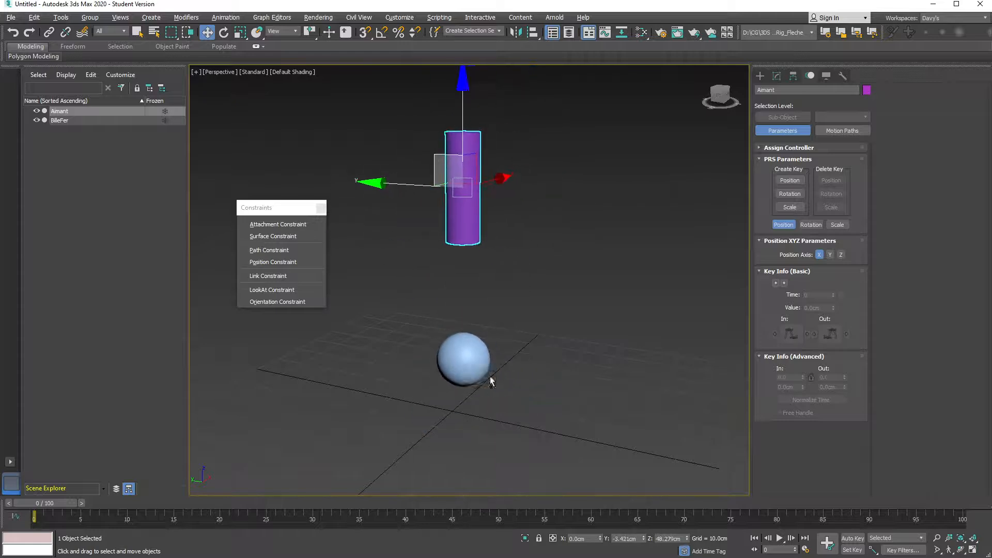
key("ctrl+z")
left_click(469, 397)
mouse_move(426, 354)
left_mouse_down()
mouse_move(417, 403)
mouse_move(413, 391)
mouse_move(463, 373)
mouse_move(447, 351)
mouse_move(437, 359)
left_mouse_up()
left_click(483, 307)
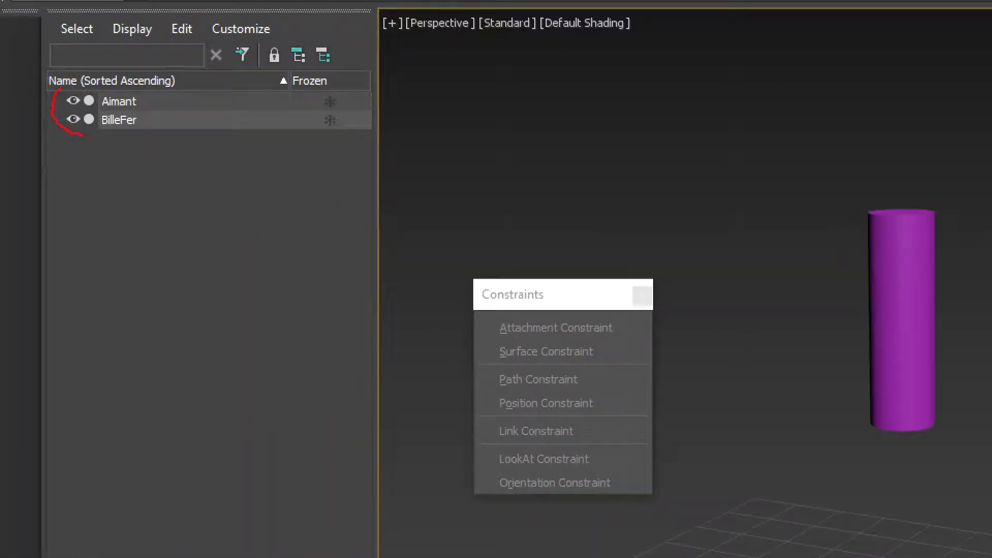
left_click_drag(88, 135, 154, 112)
left_click_drag(176, 103, 189, 104)
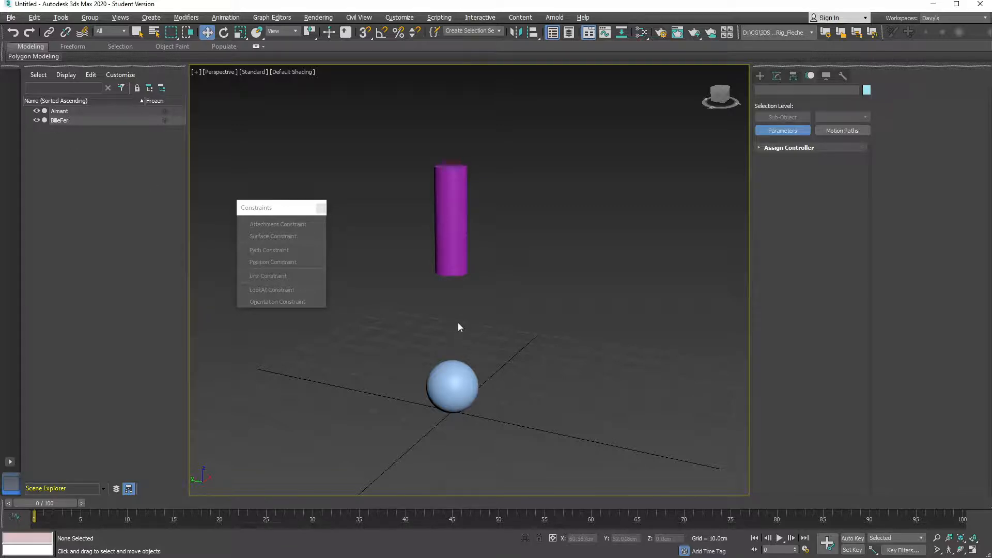
Select only the BilleFer ball to display its link constraint parameters.
left_click(454, 367)
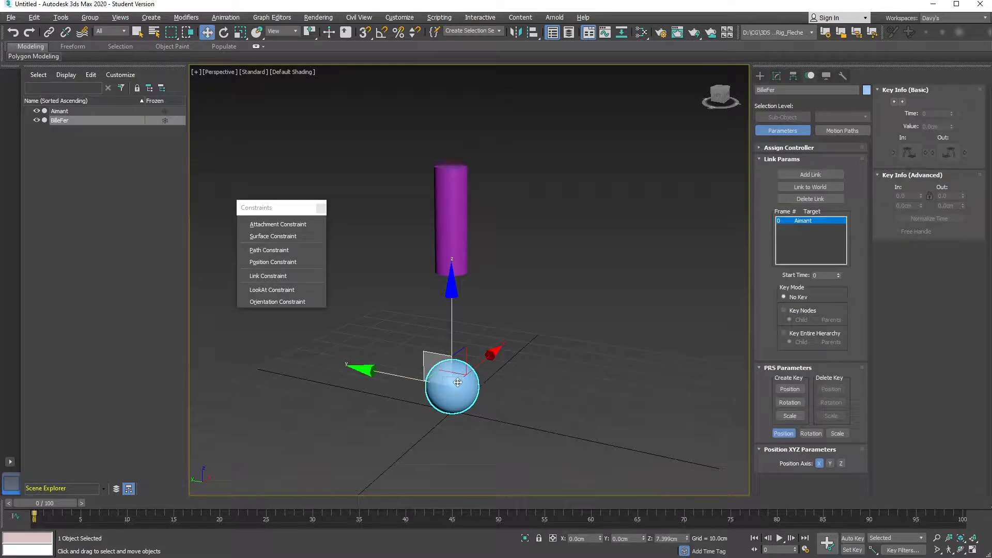
key("ctrl+a")
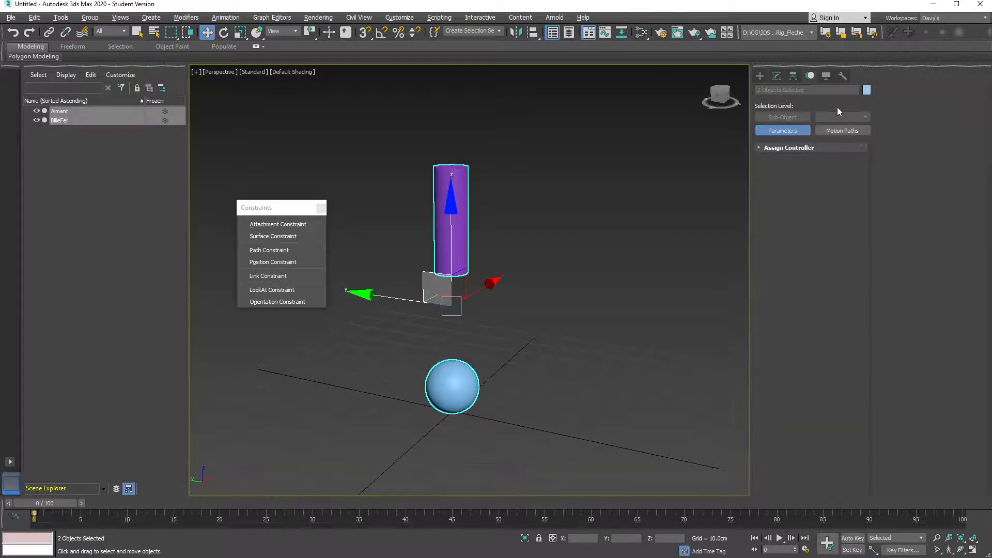
left_click(454, 385)
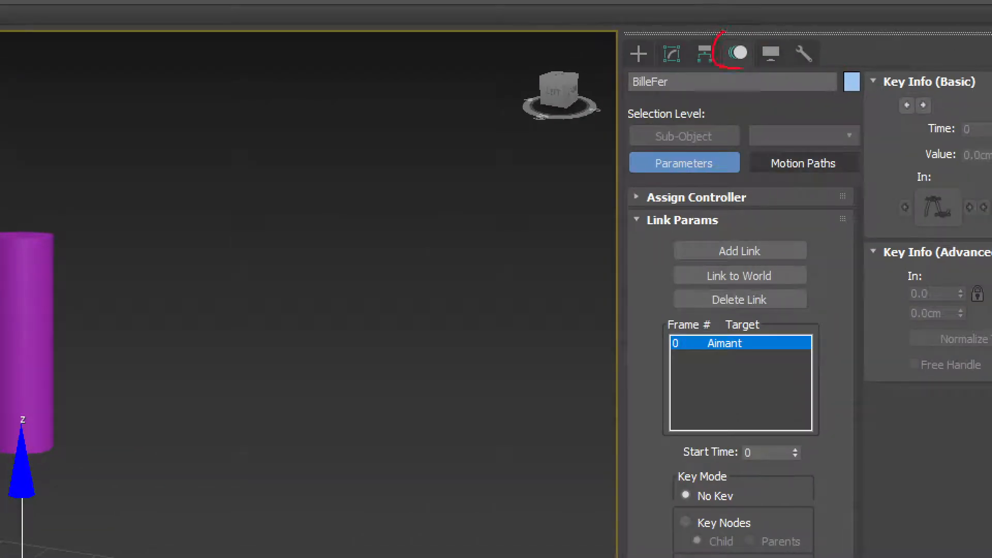
left_click_drag(721, 62, 677, 197)
left_click_drag(654, 227, 701, 229)
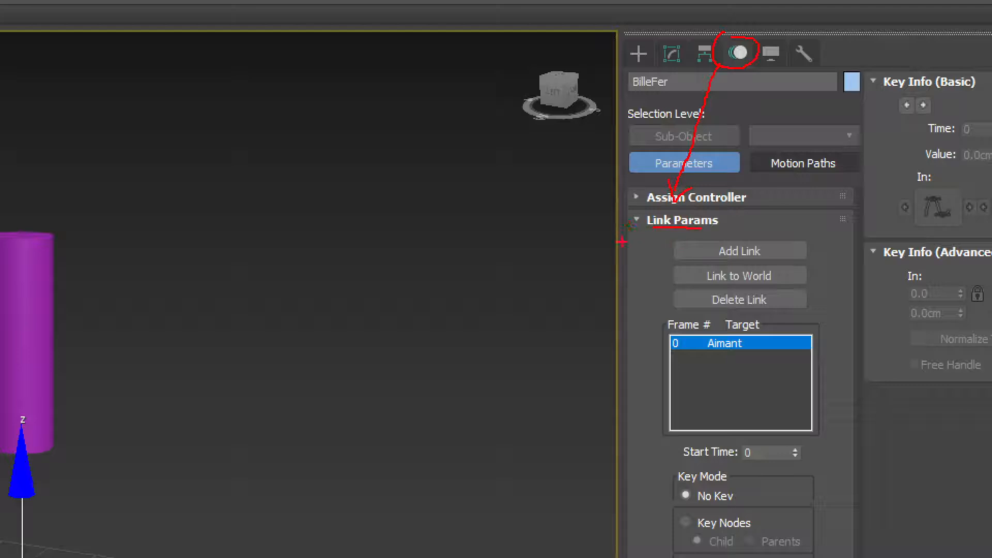
left_click_drag(606, 277, 618, 494)
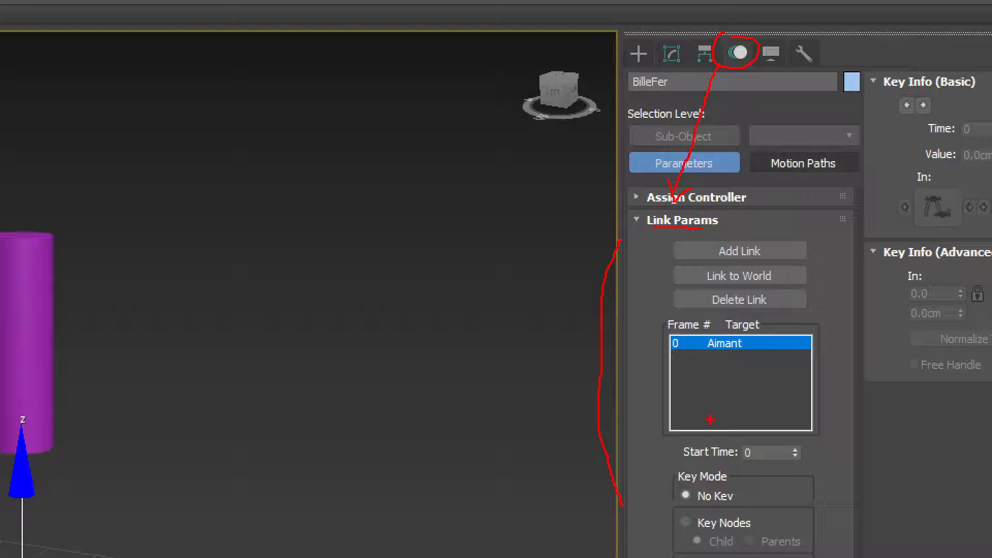
mouse_move(580, 225)
left_mouse_down()
mouse_move(609, 242)
mouse_move(670, 247)
mouse_move(644, 253)
left_mouse_up()
left_click_drag(546, 272, 651, 274)
mouse_move(558, 346)
left_mouse_down()
mouse_move(652, 307)
mouse_move(824, 442)
left_mouse_up()
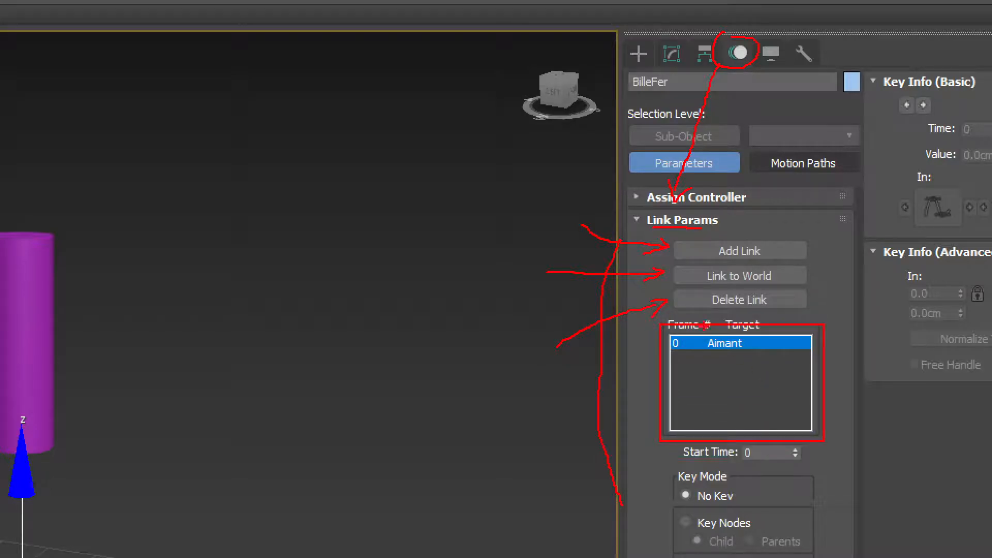
left_click_drag(708, 324, 709, 440)
key("Escape")
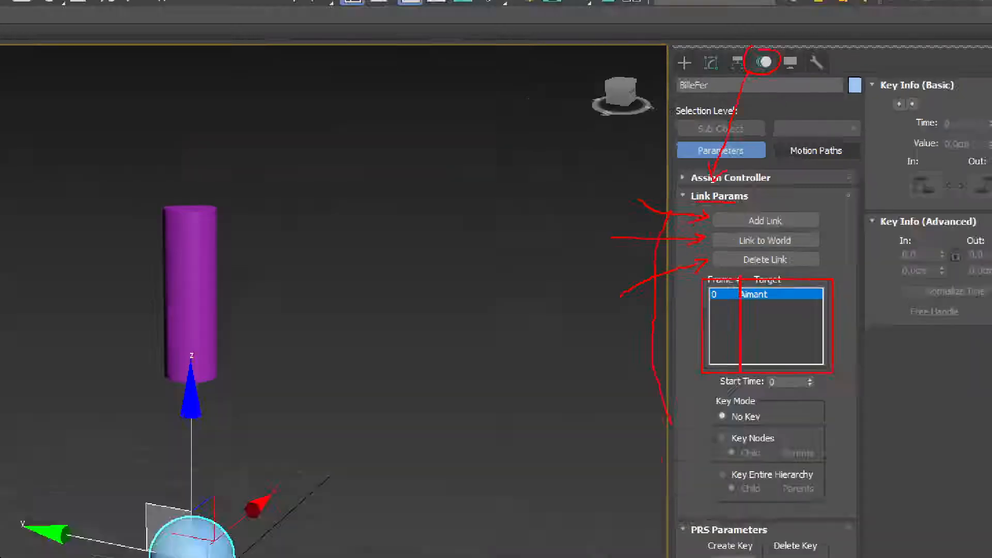
key("ctrl+1")
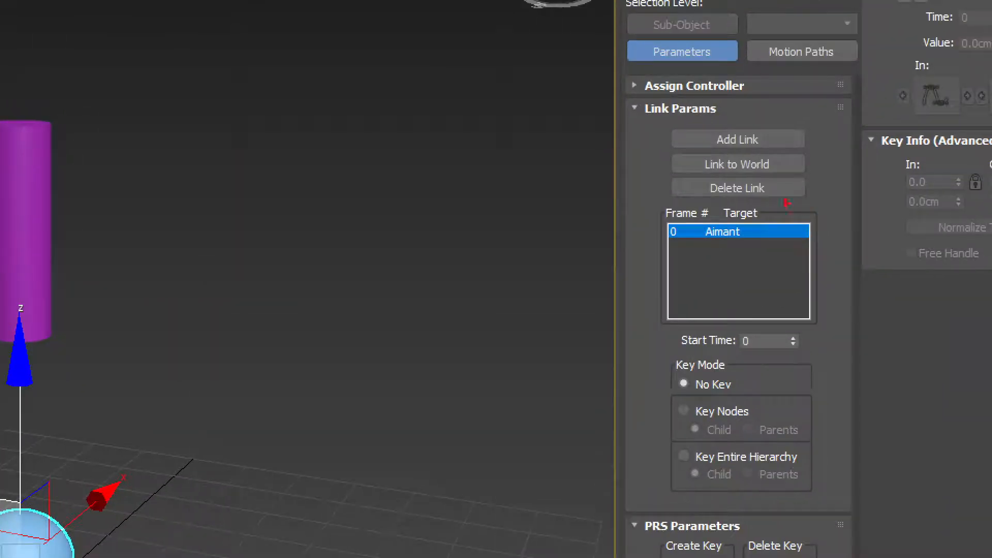
Examine the BilleFer ball's link parameters, including the target list and key mode options, and compare them with the two objects.
left_click_drag(709, 200, 709, 323)
left_click_drag(648, 198, 660, 205)
mouse_move(812, 173)
left_mouse_down()
mouse_move(768, 204)
mouse_move(779, 202)
left_mouse_up()
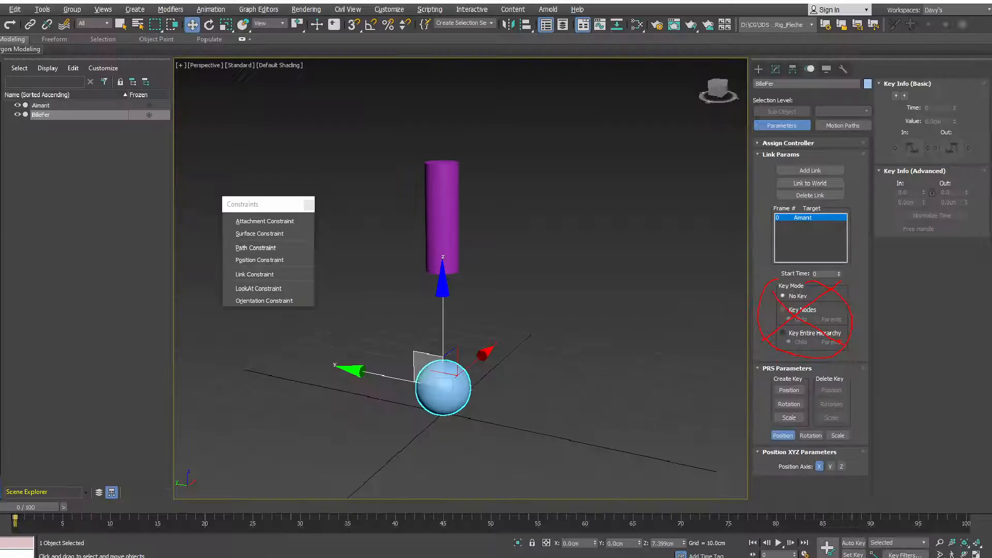
left_click(451, 222)
mouse_move(420, 190)
left_mouse_down()
mouse_move(403, 184)
mouse_move(495, 192)
mouse_move(452, 136)
mouse_move(477, 169)
mouse_move(428, 181)
mouse_move(411, 159)
mouse_move(418, 182)
left_mouse_up()
left_click(459, 385)
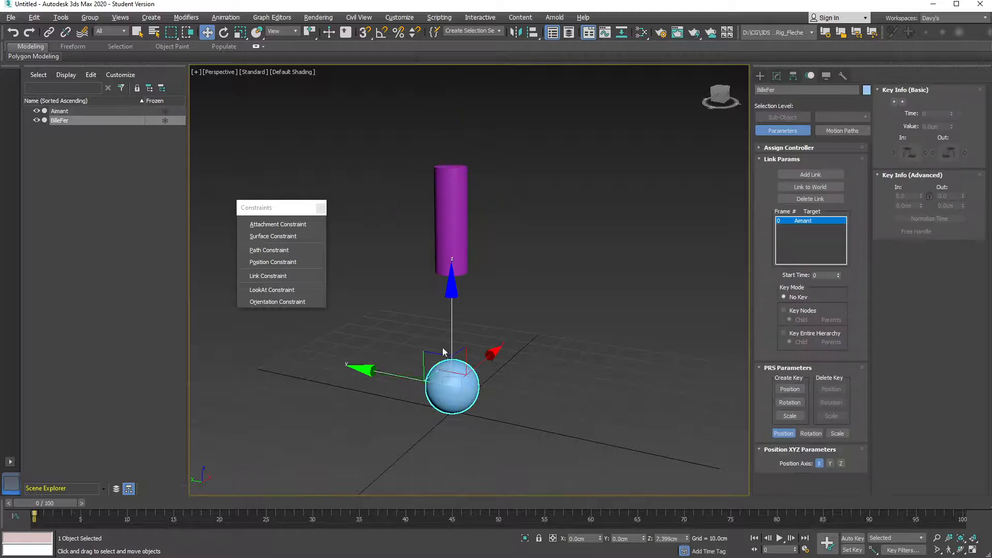
mouse_move(427, 352)
left_mouse_down()
mouse_move(470, 286)
mouse_move(436, 385)
mouse_move(420, 350)
left_mouse_up()
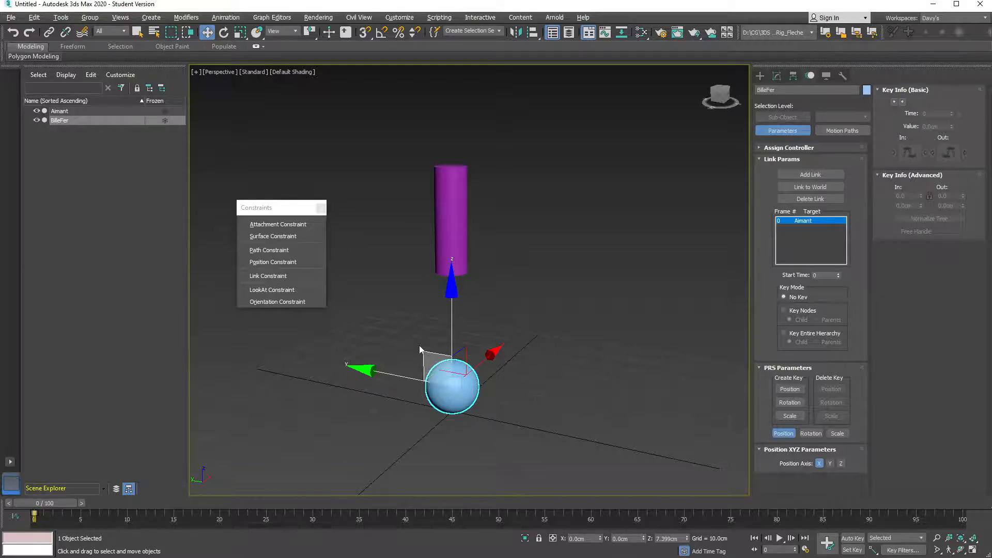
Deselect everything and write a temporary on-screen note: "Contrainte: 1- Esclave 2- Maitre 3- Contrainte Link 4- Animable".
left_click(514, 255)
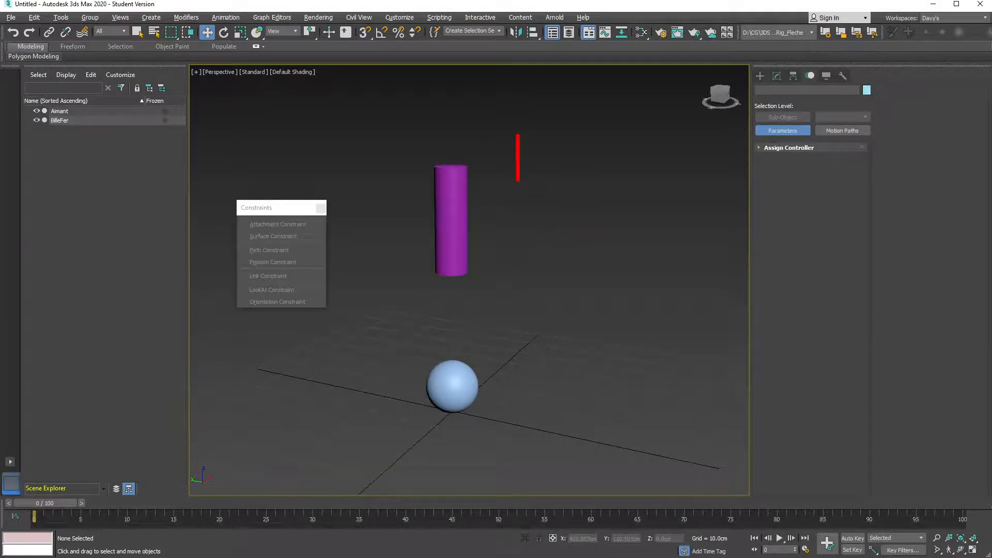
type("Contrainte")
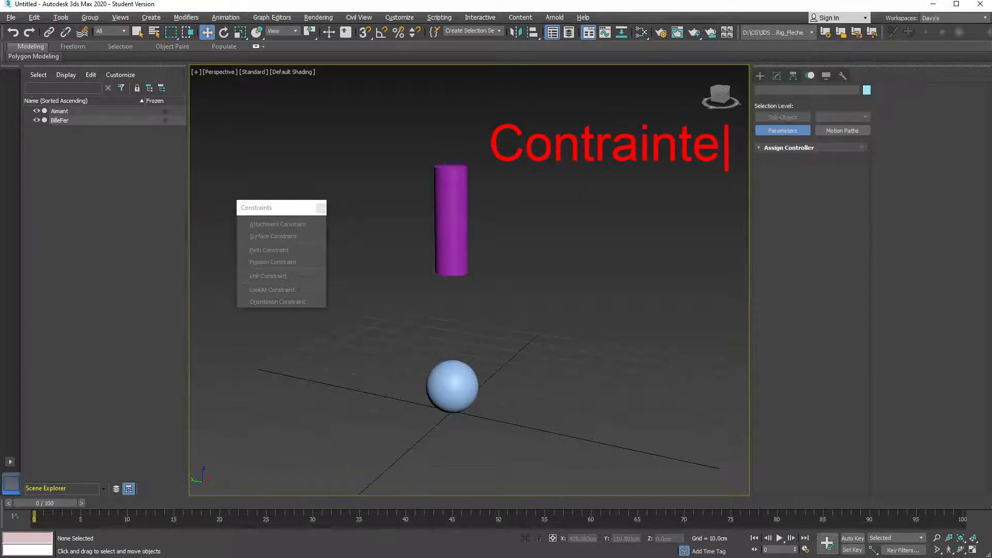
type(":")
key("Return")
type("1- Es")
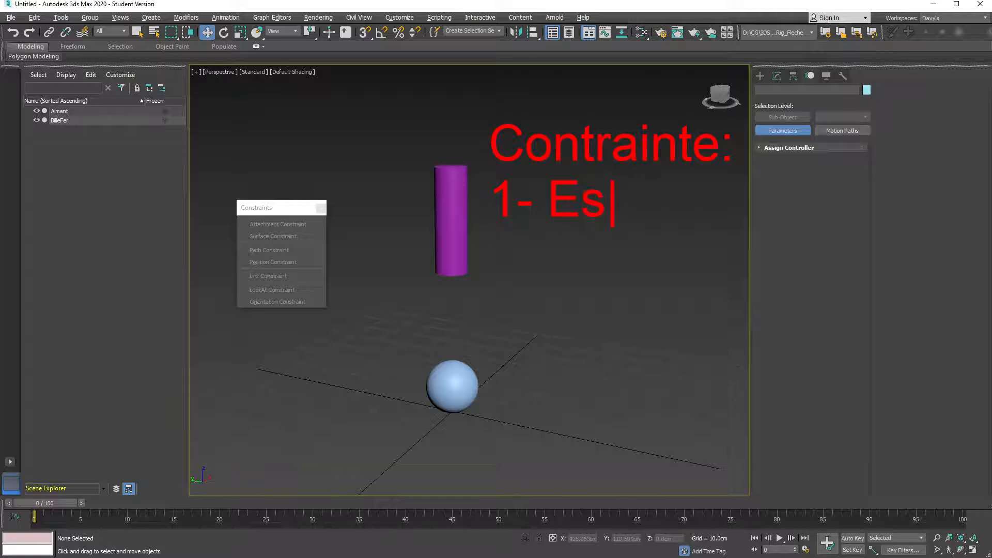
type("clave")
key("Return")
type("2- Ma")
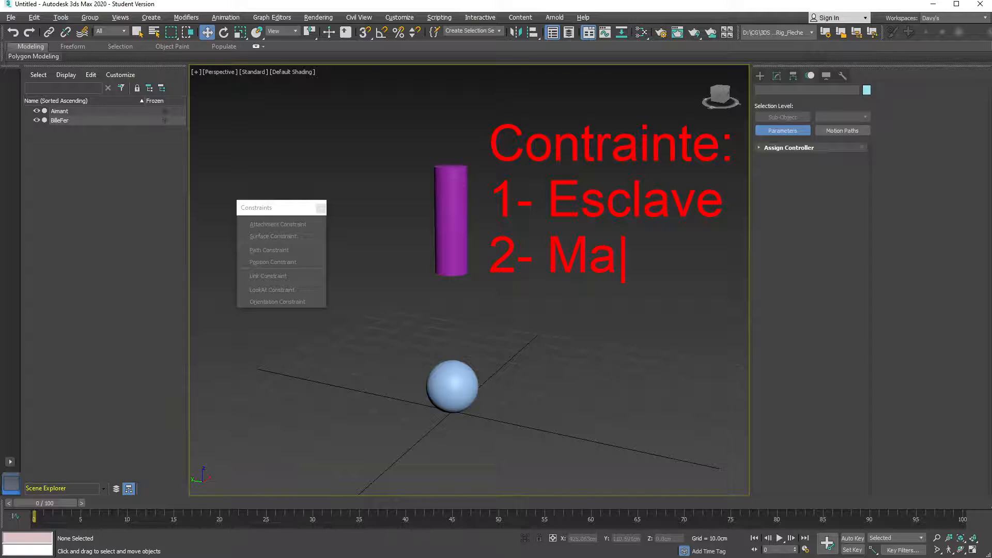
type("itre")
key("Return")
type("3")
key("BackSpace")
type("- ")
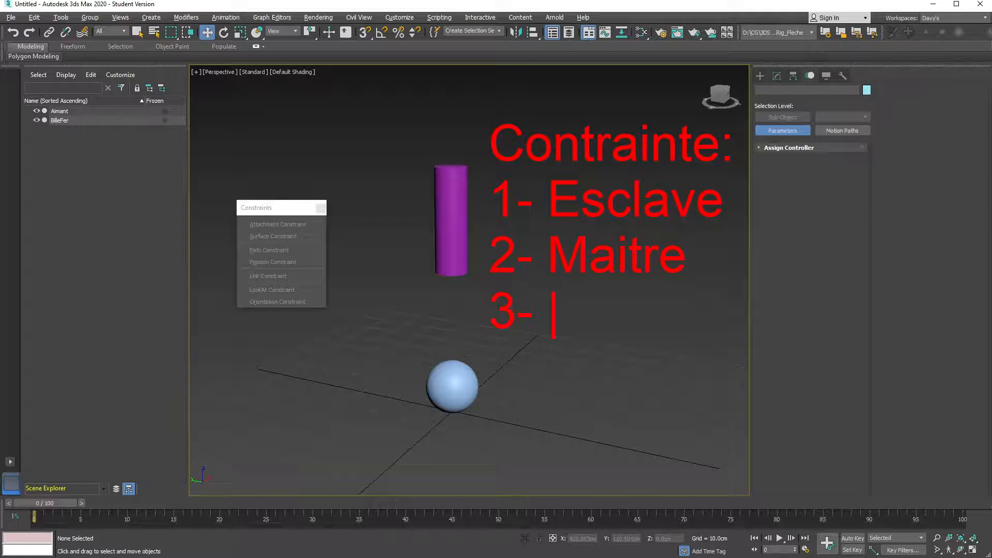
type("Contra")
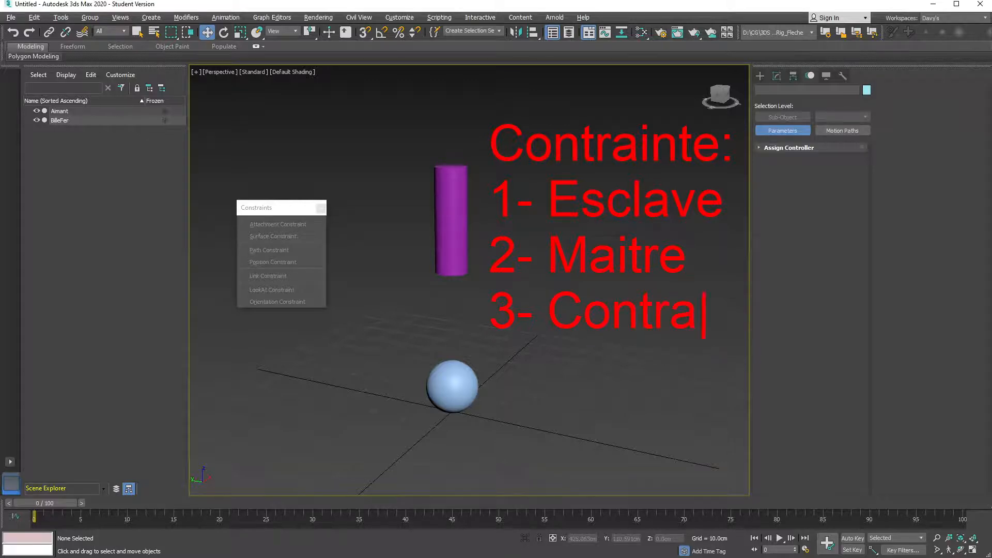
type("inte Link")
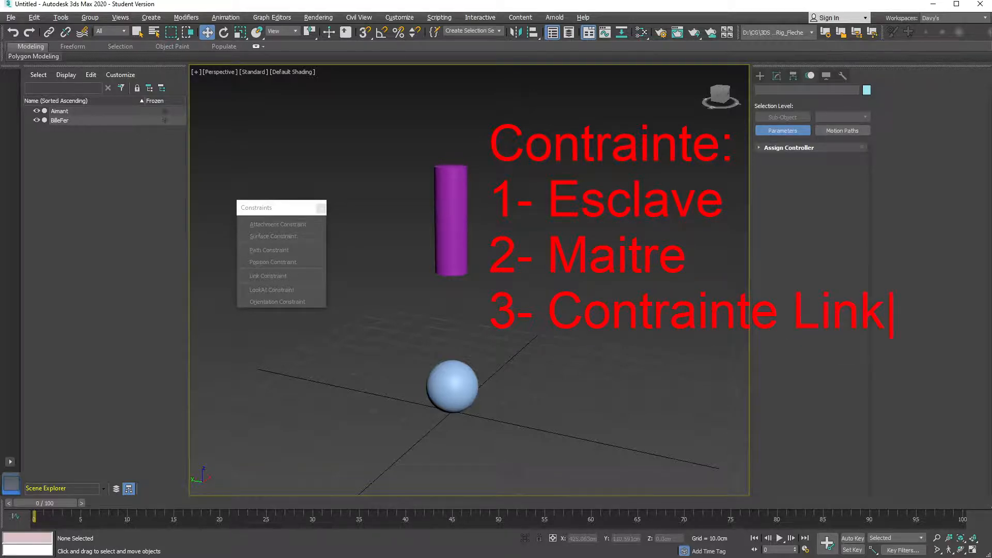
type(" -")
key("BackSpace")
key("BackSpace")
key("BackSpace")
type("- Animable")
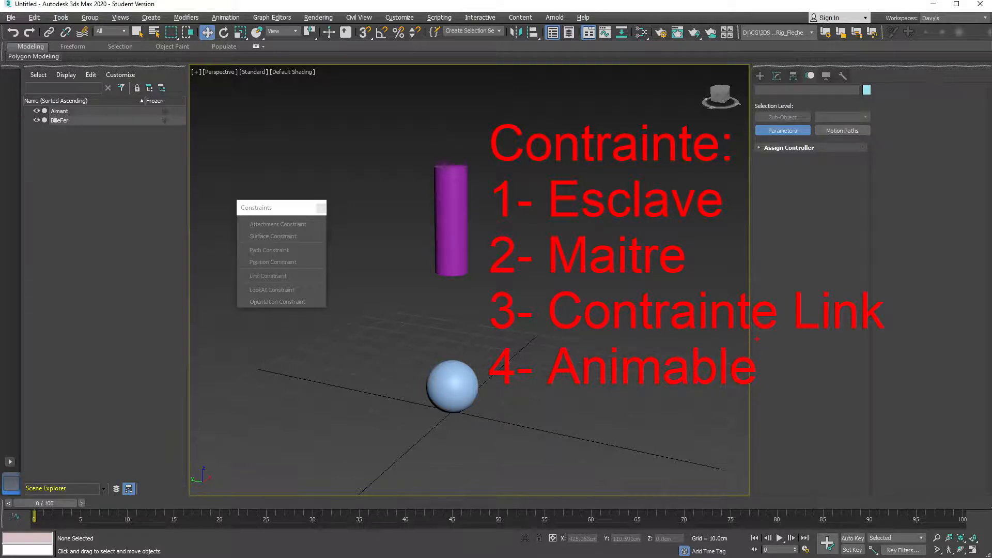
key("Escape")
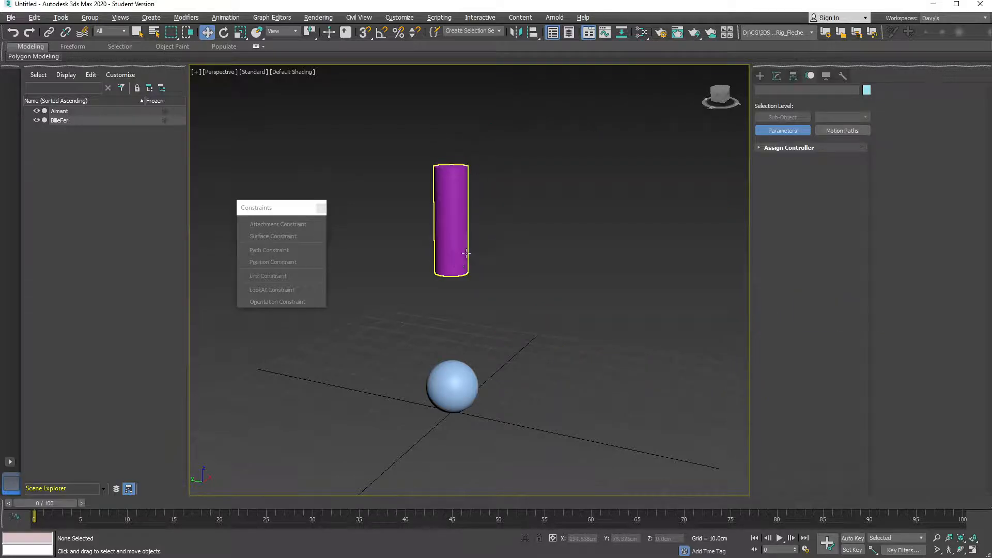
Close the floating Constraints palette and turn on Auto Key mode.
middle_click_drag(460, 303, 508, 267)
scroll(474, 404, "up", 2)
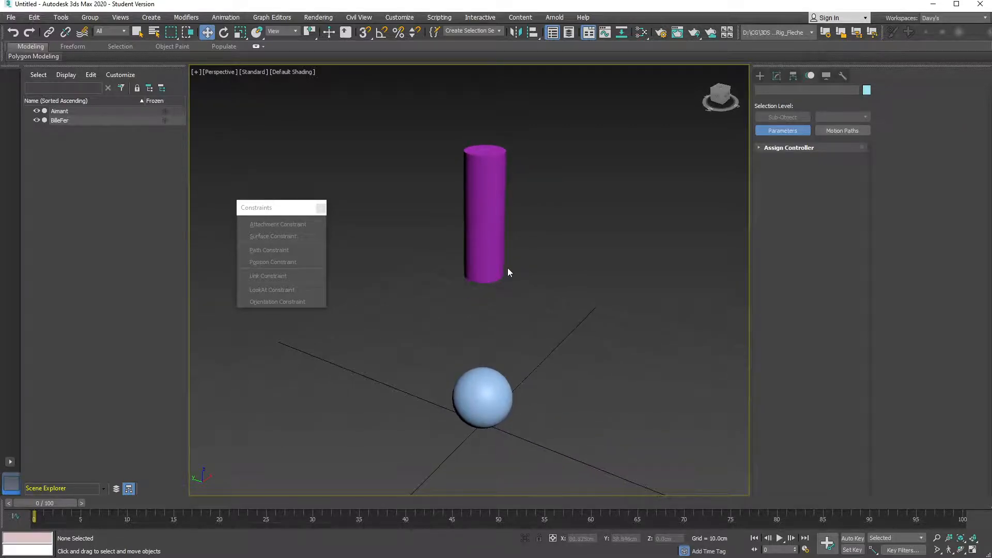
left_click(321, 208)
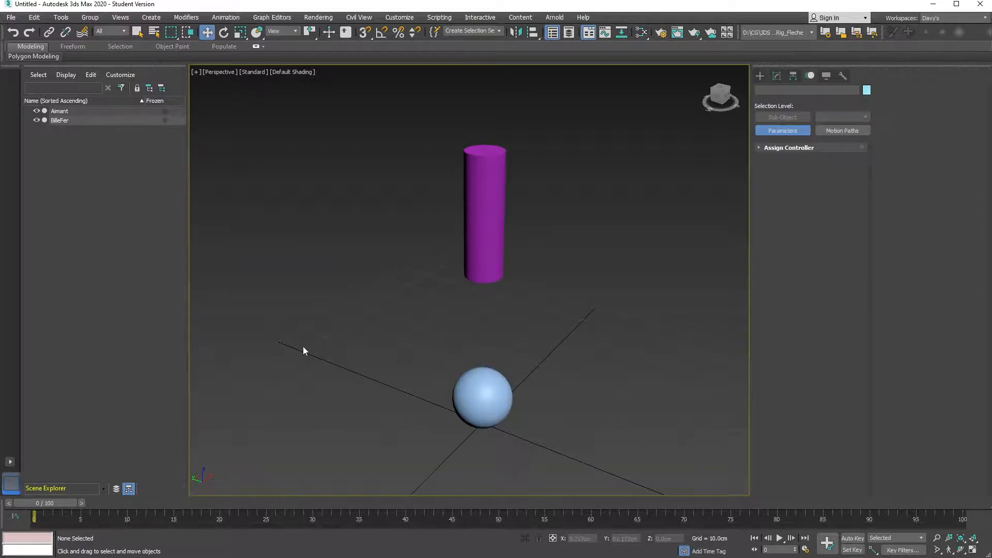
key("n")
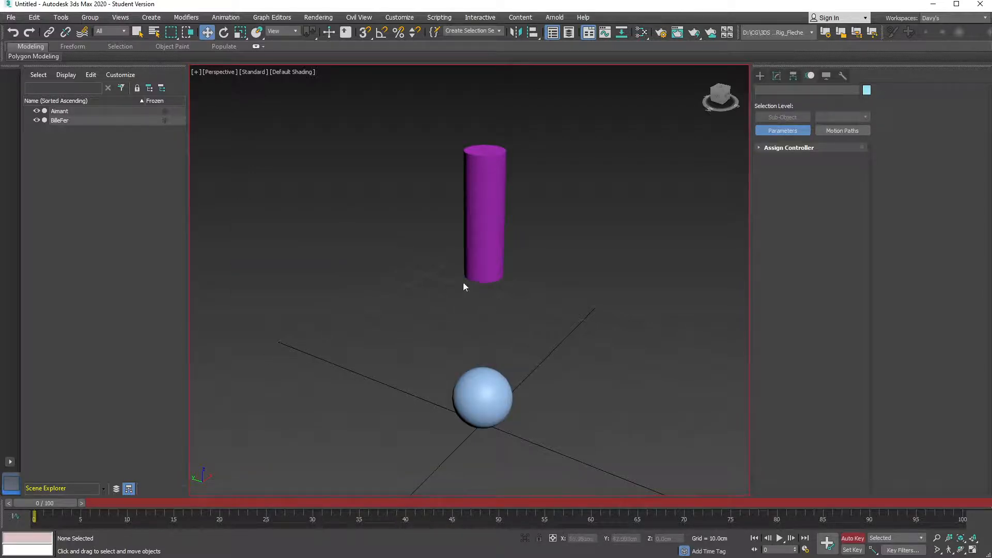
Select the BilleFer ball and examine the frame number and target of its link to the Aimant cylinder.
left_click(485, 250)
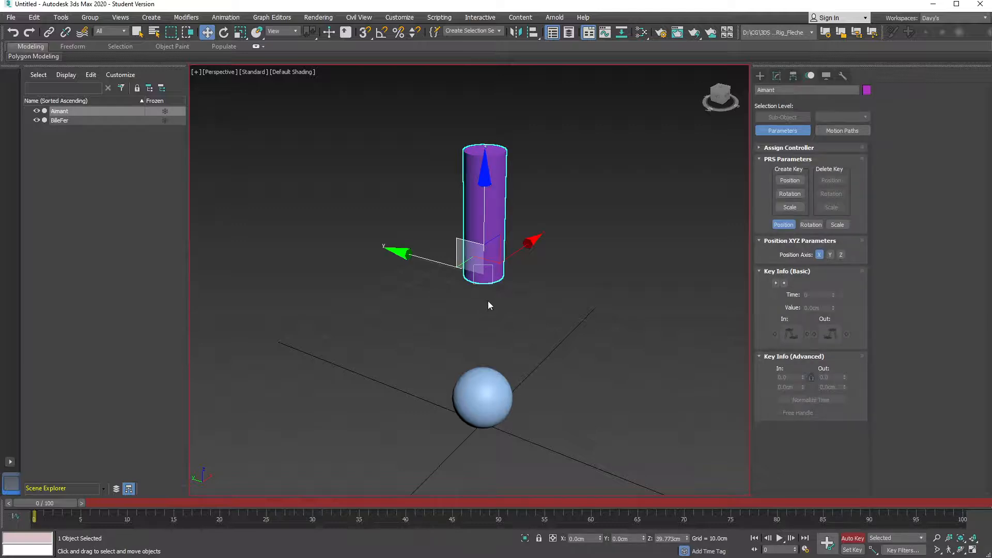
left_click(489, 383)
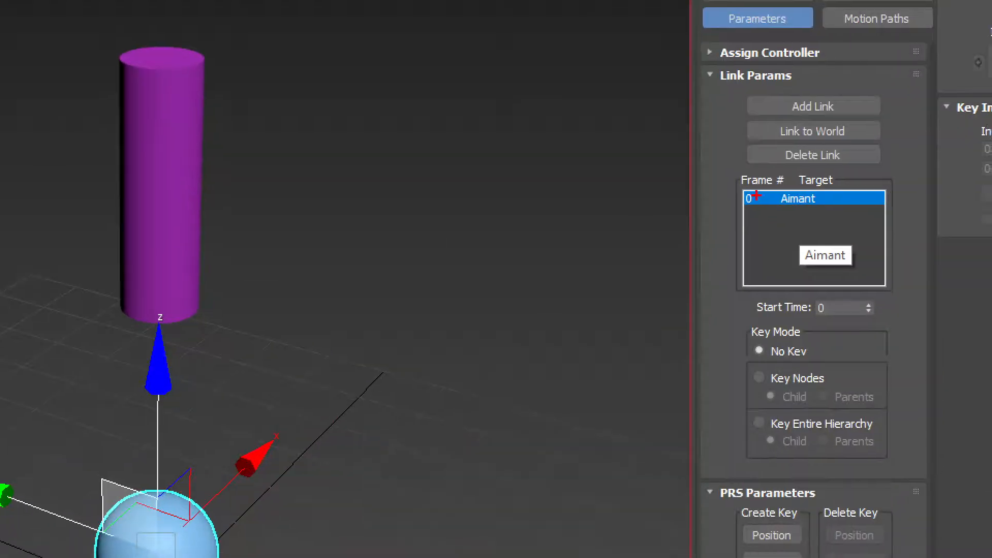
mouse_move(742, 187)
left_mouse_down()
mouse_move(746, 212)
mouse_move(744, 187)
left_mouse_up()
mouse_move(326, 151)
left_mouse_down()
mouse_move(250, 163)
mouse_move(259, 180)
left_mouse_up()
mouse_move(366, 118)
left_mouse_down()
mouse_move(363, 150)
mouse_move(401, 136)
left_mouse_up()
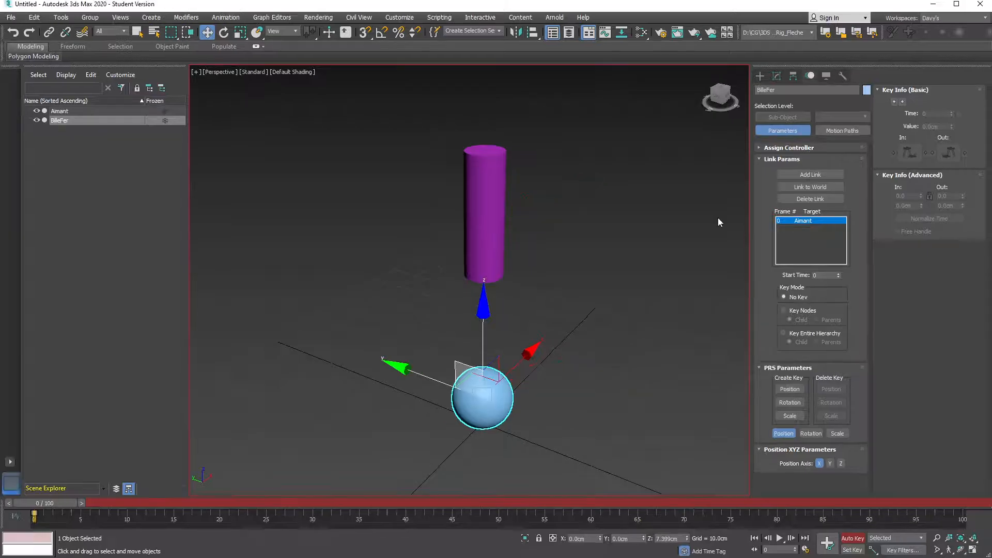
Test the link at frame 0 by moving the Aimant cylinder upward and sideways twice, undoing each move.
left_click(480, 208)
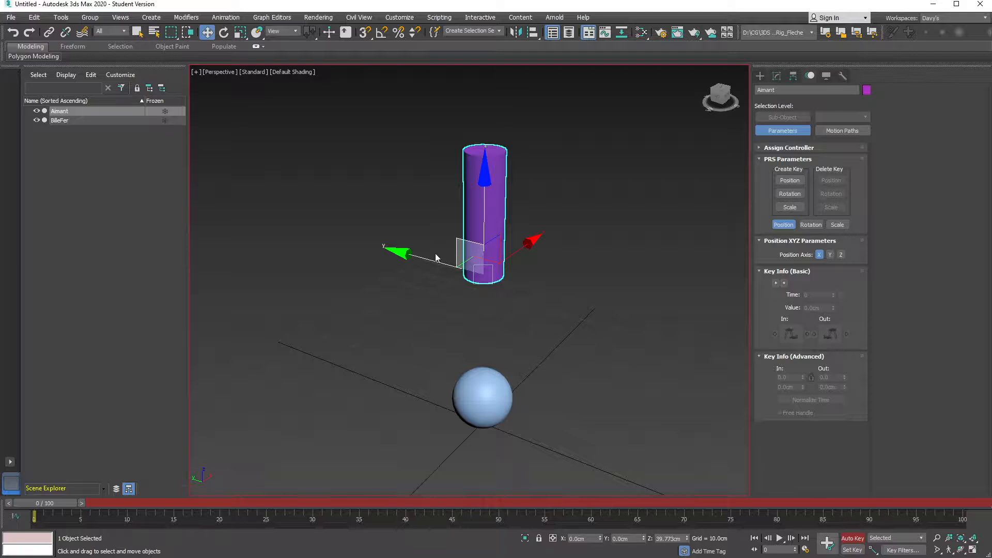
left_click_drag(456, 242, 468, 213)
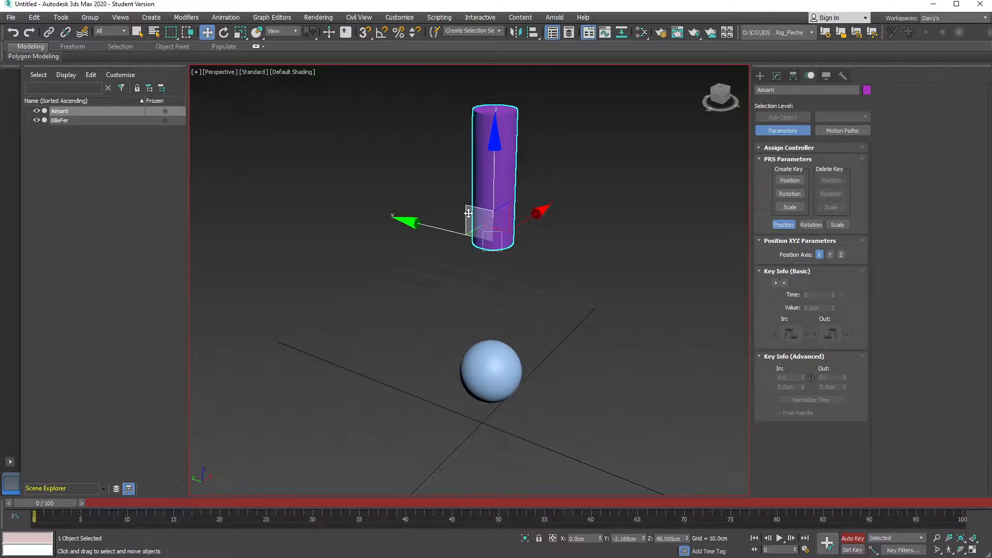
key("ctrl+z")
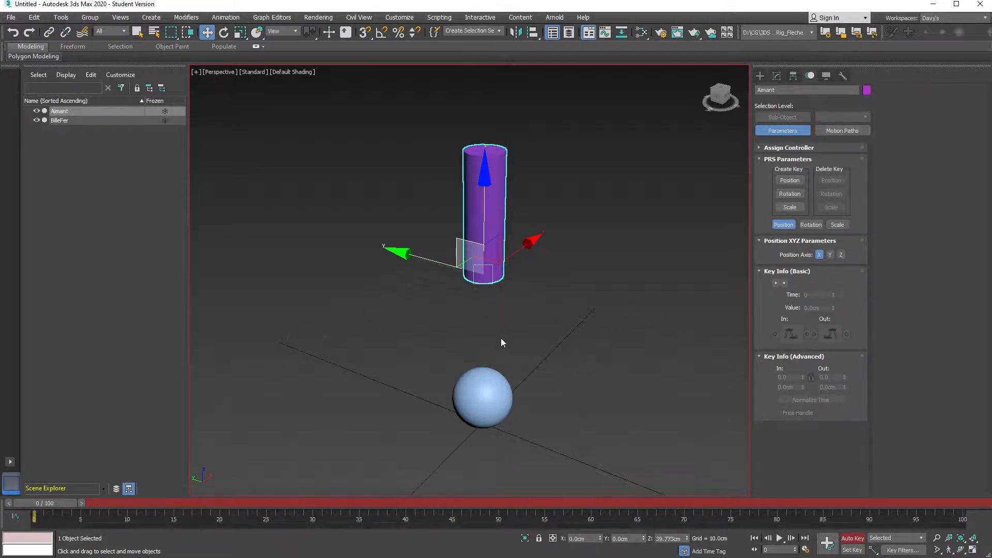
left_click(494, 406)
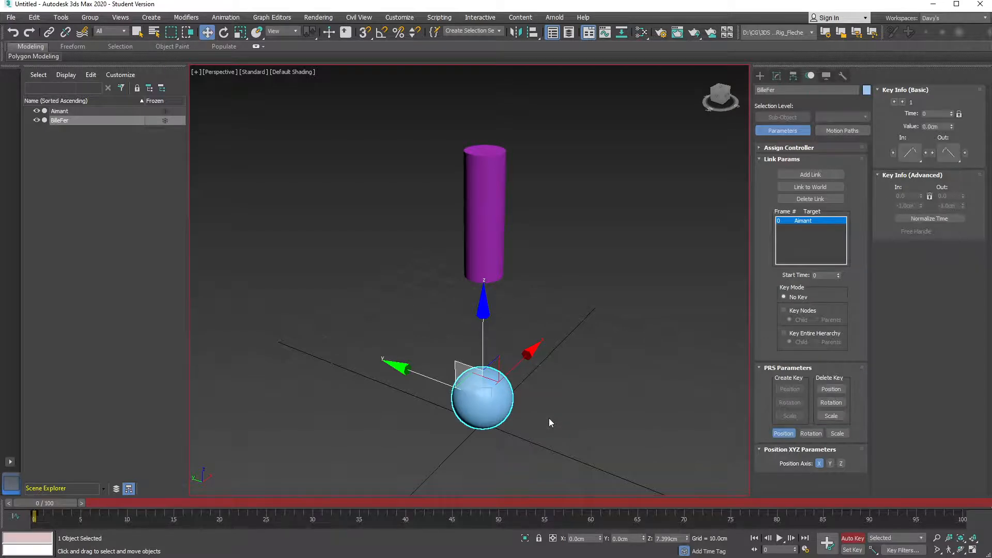
left_click(478, 215)
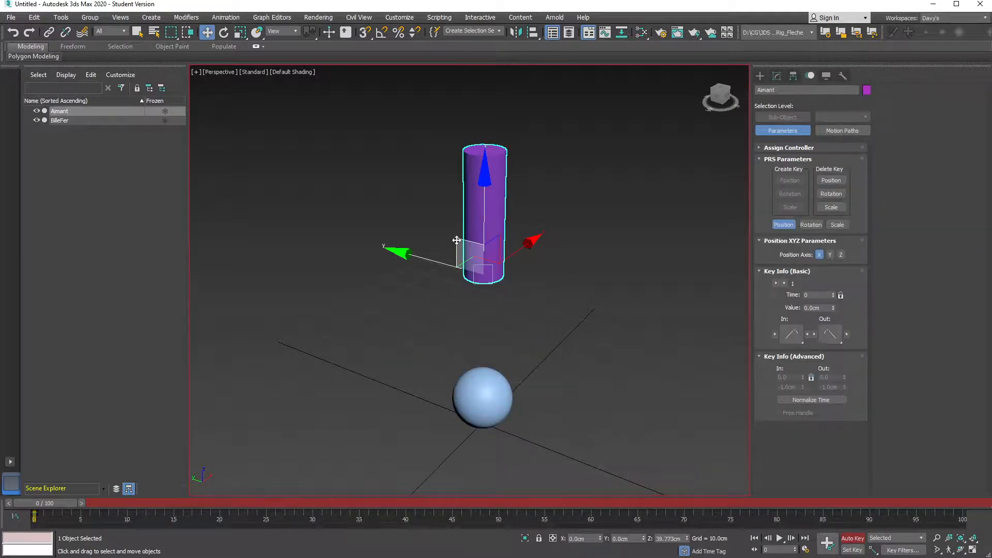
left_click_drag(457, 240, 493, 202)
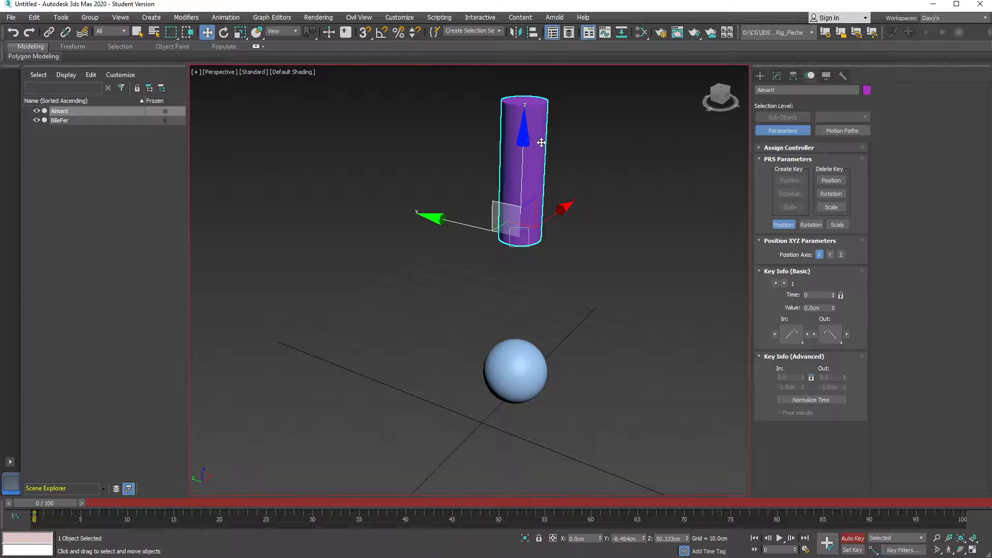
key("ctrl+z")
Try lowering the Aimant cylinder toward the BilleFer ball at frame 0 and cancel the move.
left_click(482, 388)
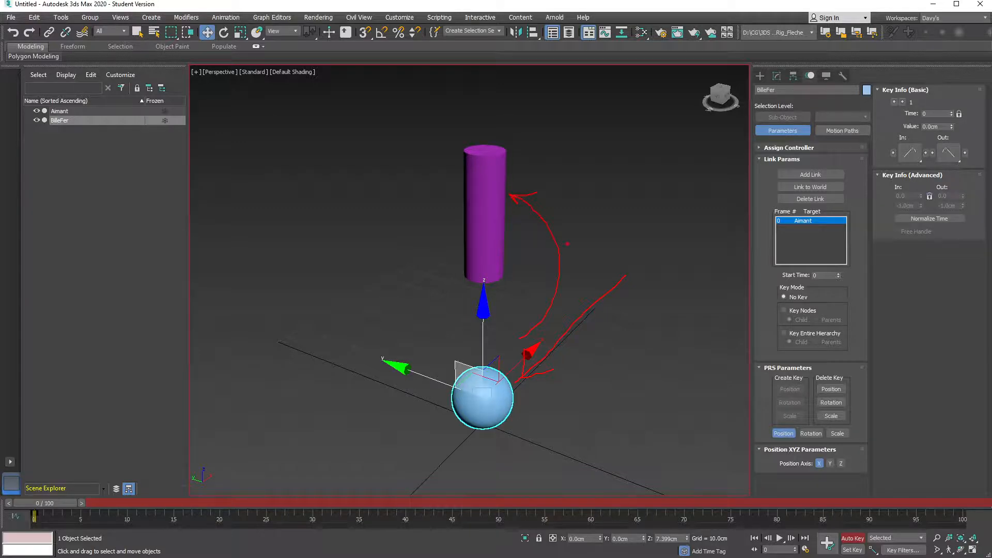
key("Escape")
mouse_move(498, 327)
middle_mouse_down("alt")
mouse_move(516, 312)
mouse_move(514, 290)
mouse_move(503, 300)
mouse_move(491, 266)
middle_mouse_up("alt")
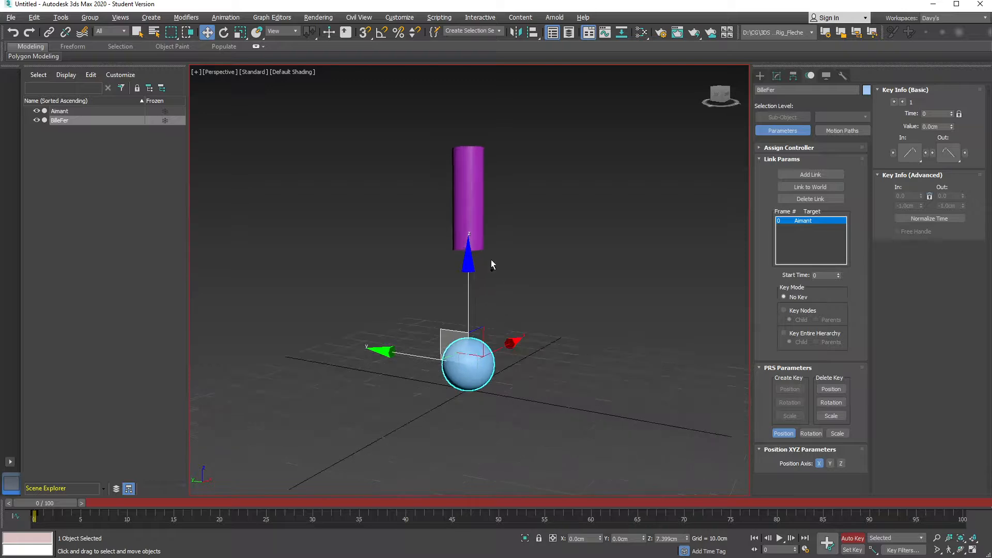
left_click(473, 219)
left_click_drag(470, 178, 457, 294)
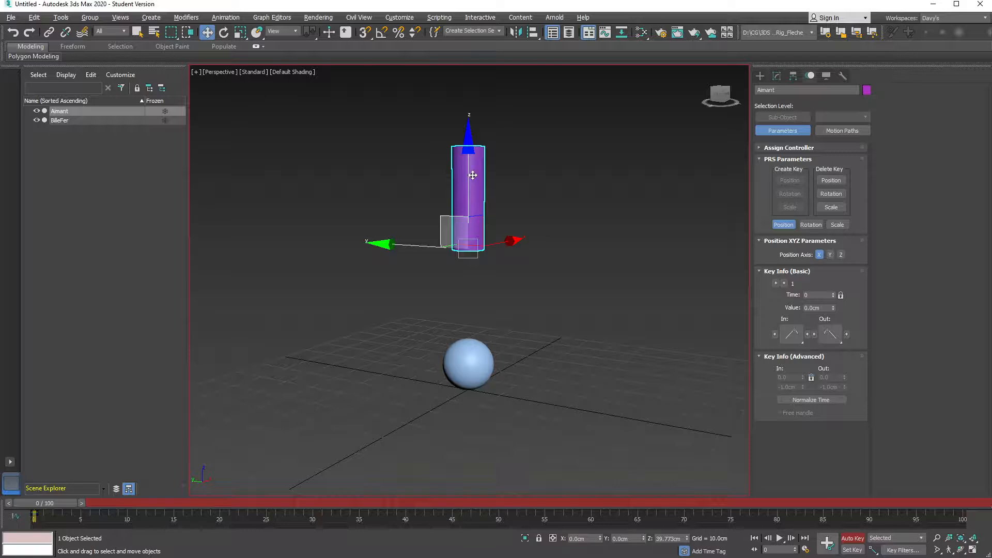
mouse_move(466, 159)
left_mouse_down()
mouse_move(465, 222)
mouse_move(464, 178)
mouse_move(464, 192)
left_mouse_up()
right_click(463, 193)
Select the BilleFer ball and examine the frame 0 Aimant entry in its link target list.
left_click(471, 358)
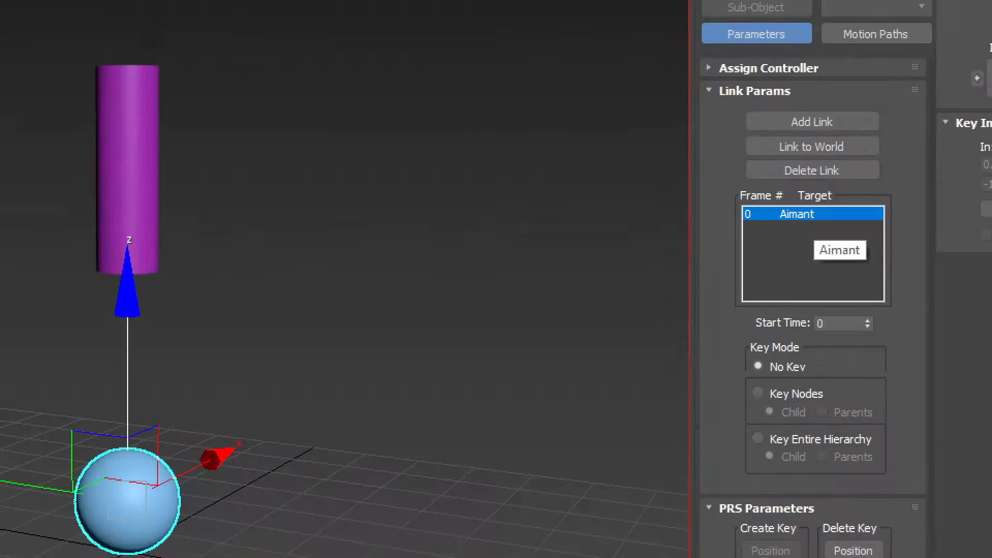
mouse_move(781, 204)
left_mouse_down()
mouse_move(821, 242)
mouse_move(770, 204)
left_mouse_up()
left_click_drag(629, 194, 715, 217)
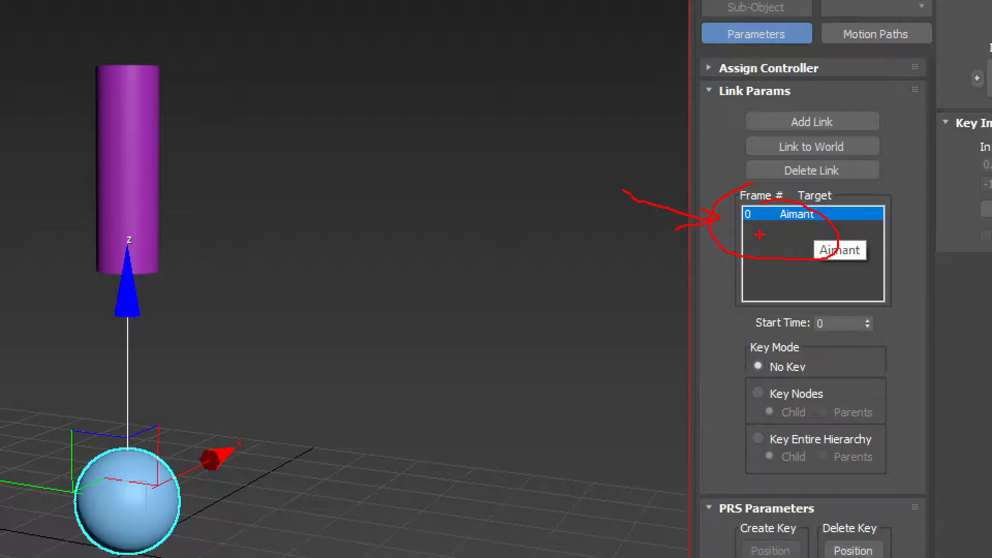
key("Escape")
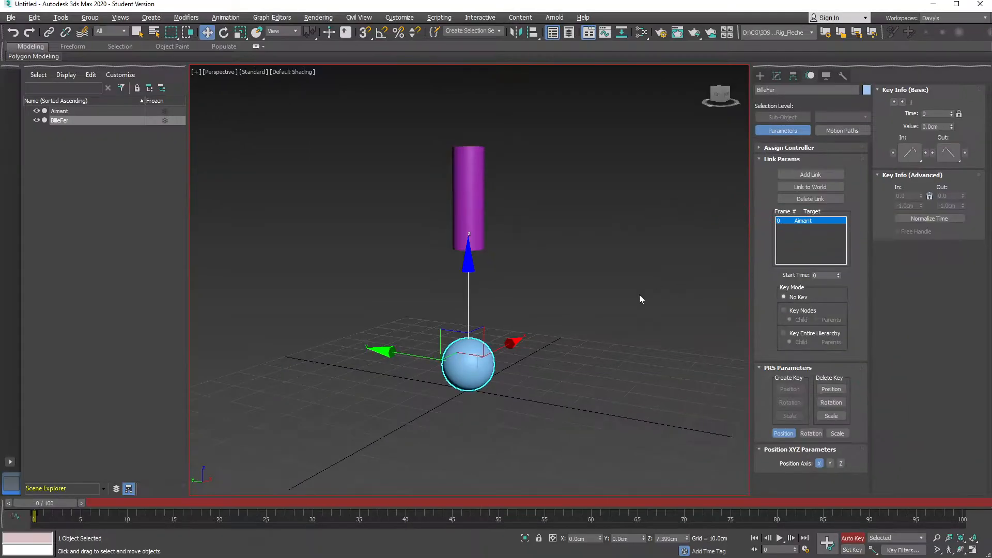
Test lowering the Aimant cylinder along its vertical axis with the linked ball and undo the move.
left_click(464, 176)
key("Escape")
left_click(469, 181)
left_click_drag(471, 139, 455, 250)
key("ctrl+z")
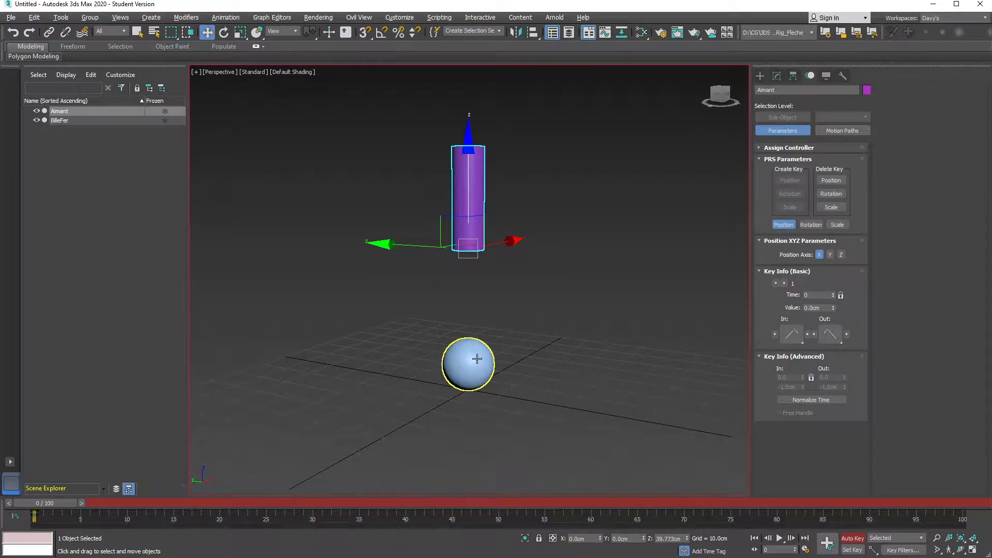
Try linking the BilleFer ball to World at frame 0 and undo that link change.
left_click(471, 361)
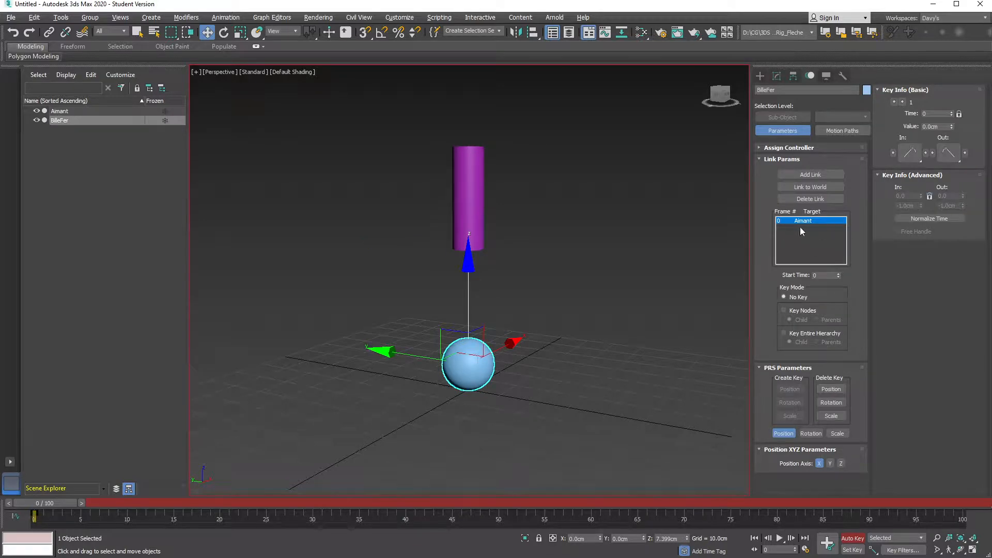
left_click(813, 187)
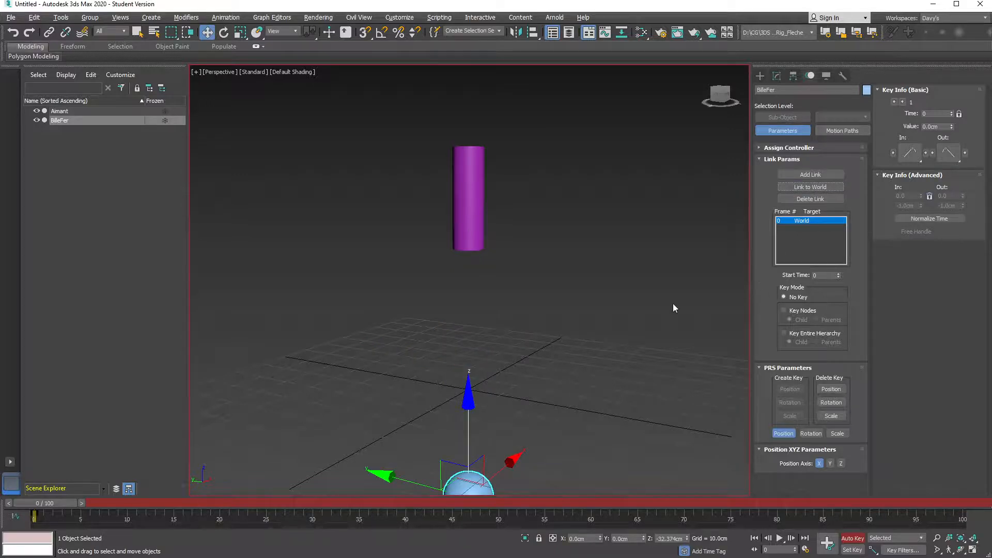
middle_click_drag(495, 361, 494, 341, "alt")
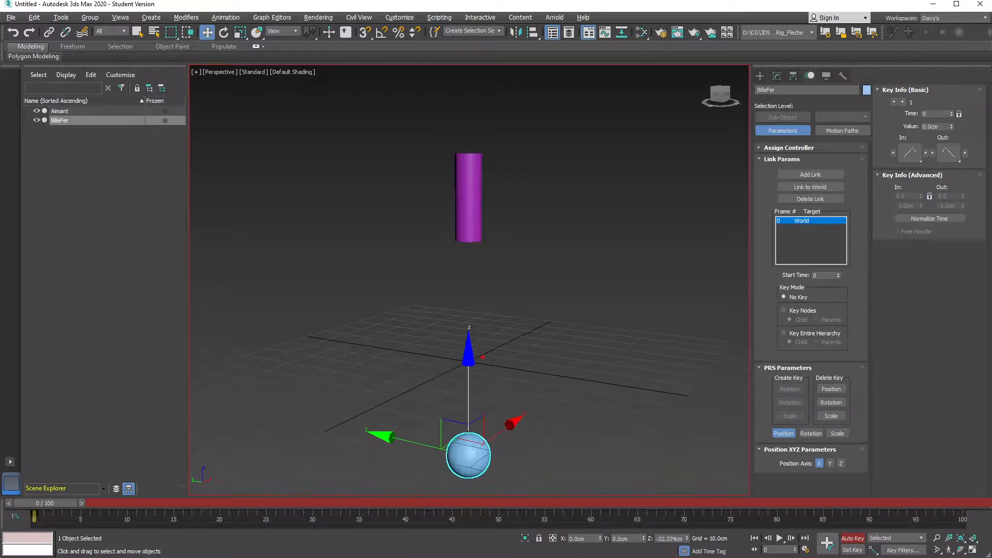
mouse_move(481, 363)
left_mouse_down()
mouse_move(470, 468)
mouse_move(517, 445)
left_mouse_up()
key("Escape")
key("ctrl+z")
scroll(491, 287, "up", 3)
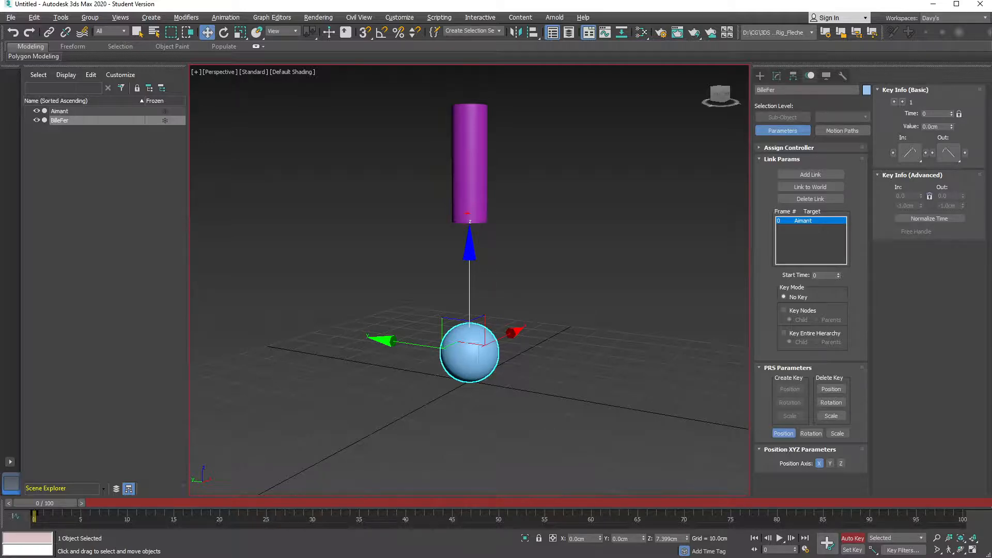
left_click_drag(472, 216, 469, 222)
left_click_drag(477, 205, 497, 215)
left_click_drag(468, 352, 484, 454)
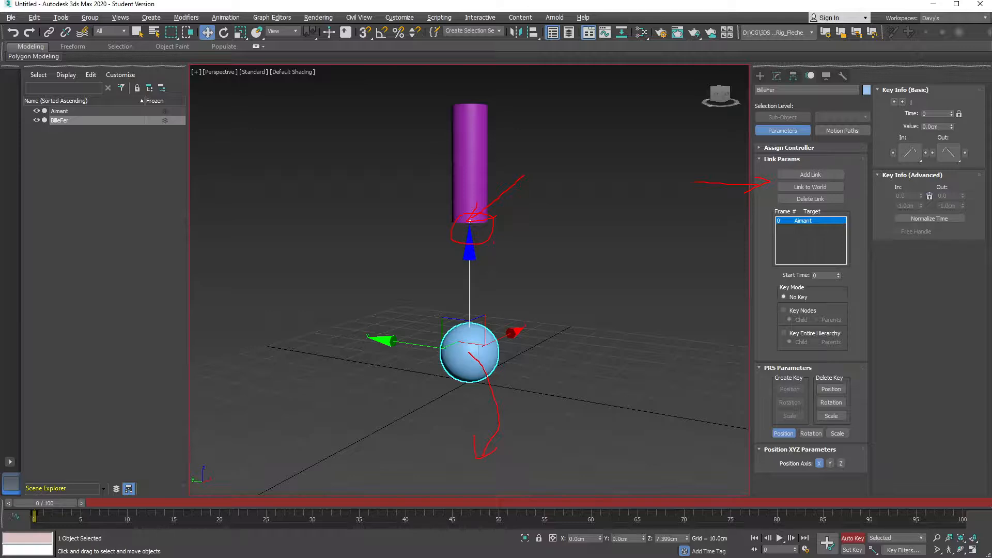
mouse_move(497, 255)
left_mouse_down()
mouse_move(484, 346)
mouse_move(462, 375)
mouse_move(489, 361)
left_mouse_up()
key("Escape")
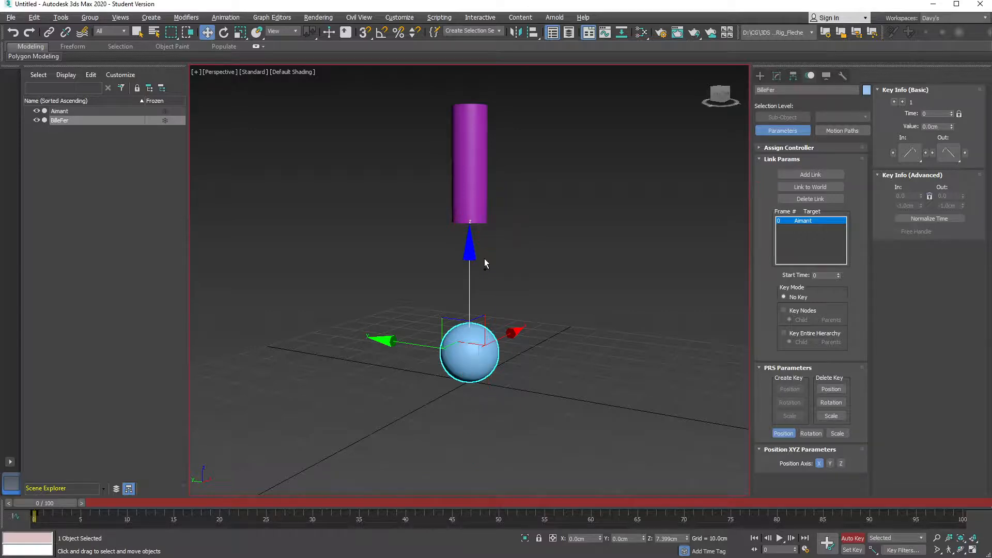
Try switching the BilleFer ball's frame 0 link target to World once more and undo the change.
scroll(492, 255, "down", 2)
middle_click_drag(492, 267, 491, 247)
scroll(501, 246, "up", 2)
left_click(799, 185)
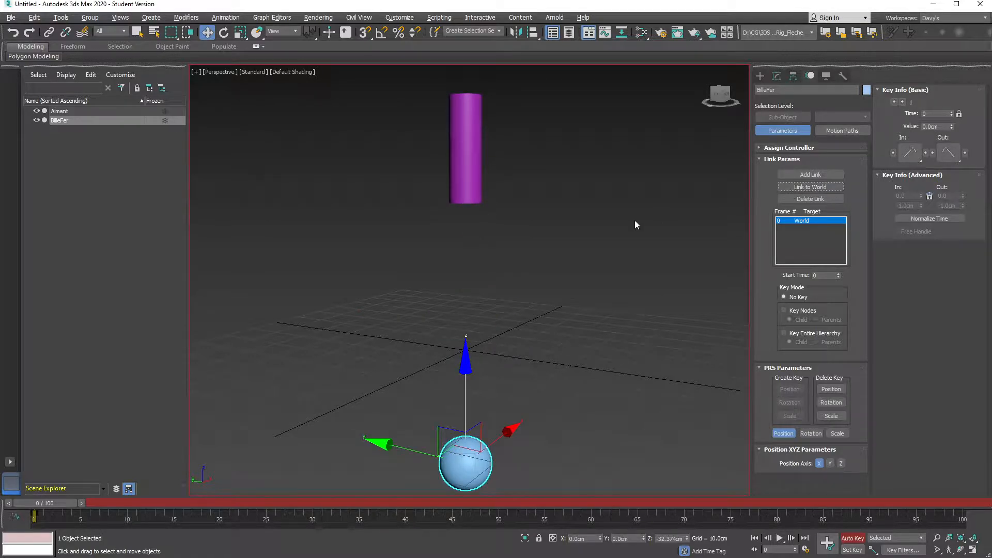
key("ctrl+z")
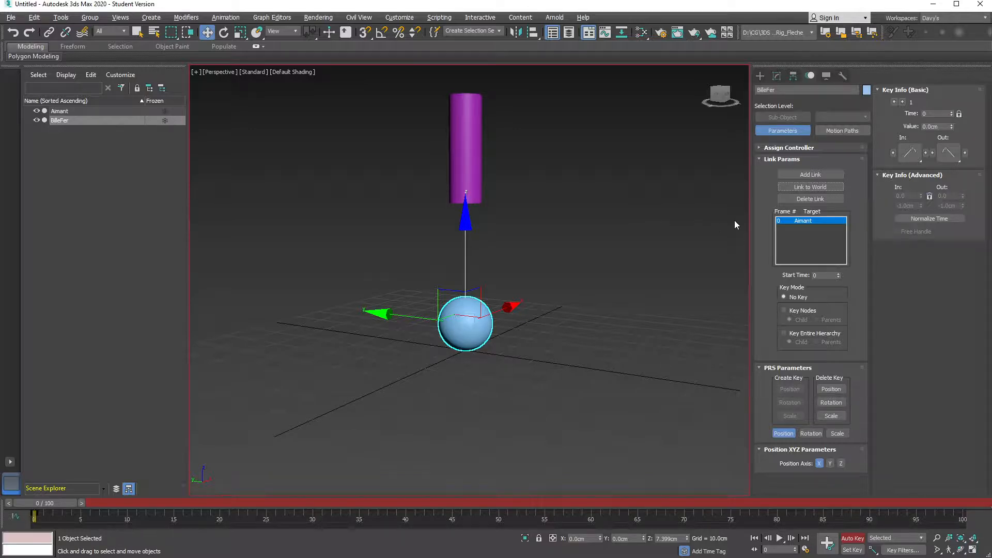
Delete the BilleFer ball's Aimant link and link the ball to World at frame 0.
left_click(818, 201)
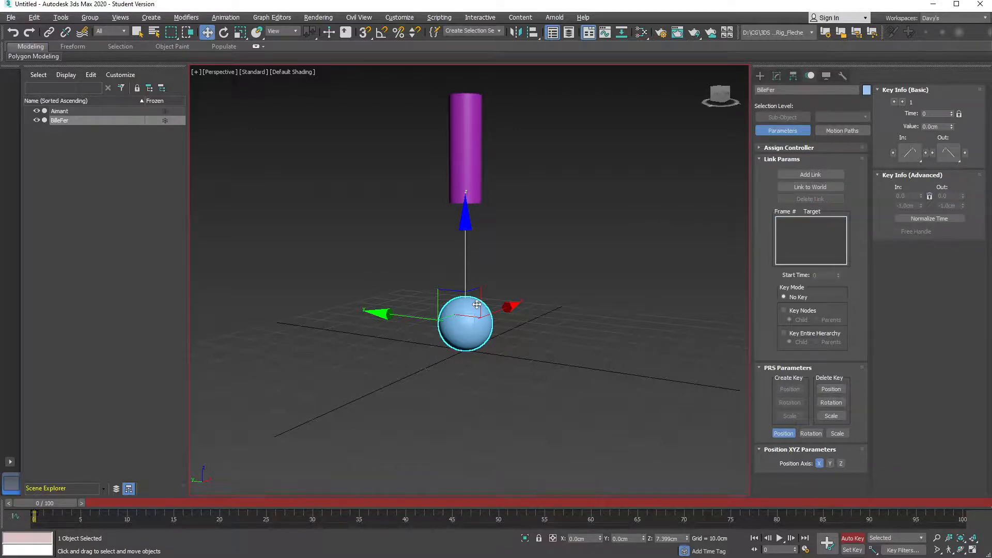
left_click(810, 186)
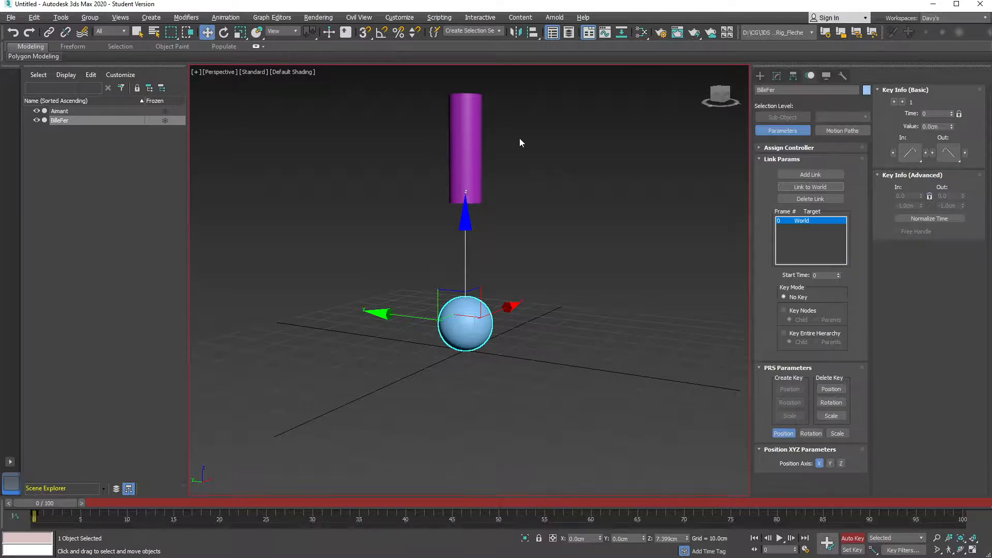
Try moving the Aimant cylinder vertically at frame 0, cancel the move and reselect the BilleFer ball.
left_click(469, 132)
mouse_move(465, 89)
left_mouse_down()
mouse_move(461, 162)
mouse_move(465, 78)
mouse_move(462, 184)
mouse_move(463, 86)
left_mouse_up()
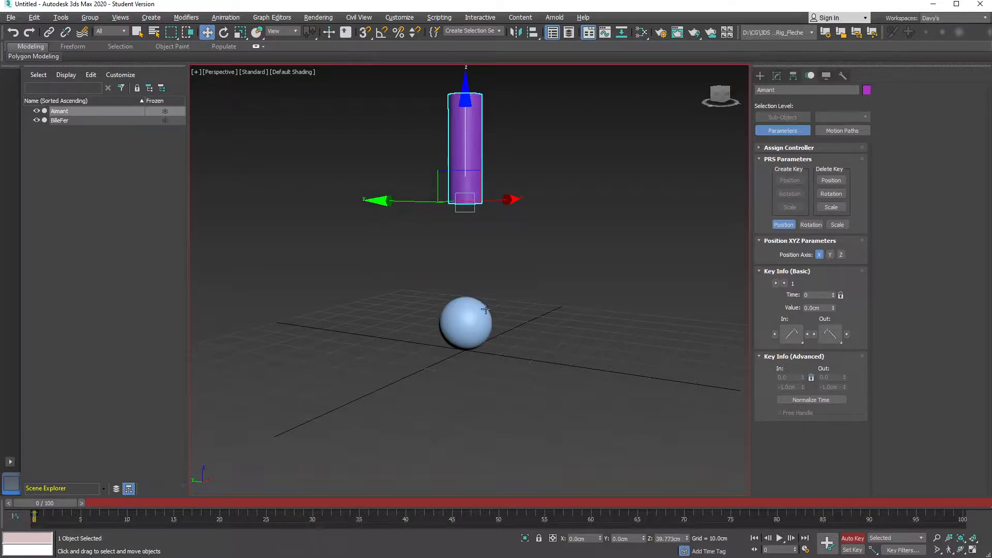
left_click(481, 329)
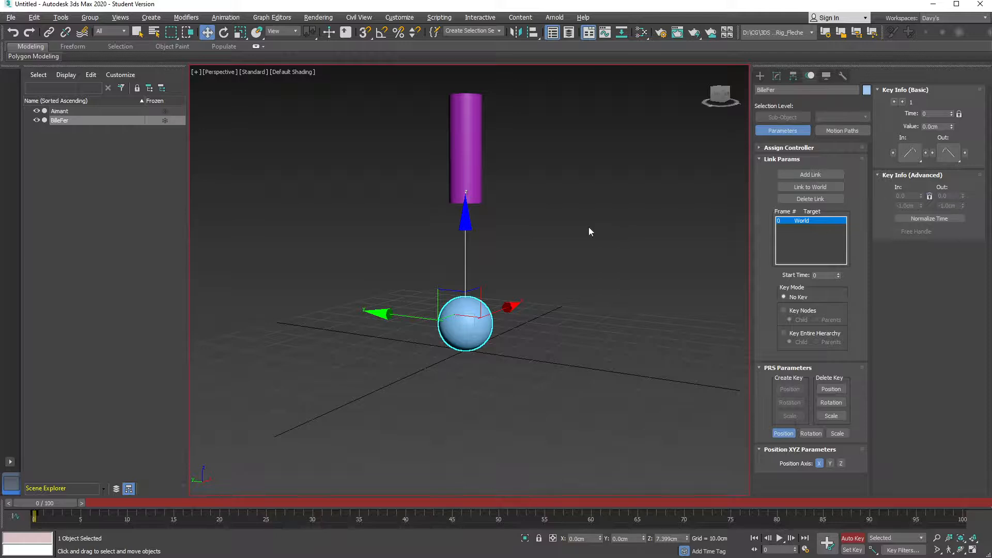
At frame 10, lower the Aimant cylinder along Z to about 14.6 cm so it rests on the BilleFer ball.
middle_click_drag(552, 228, 548, 264)
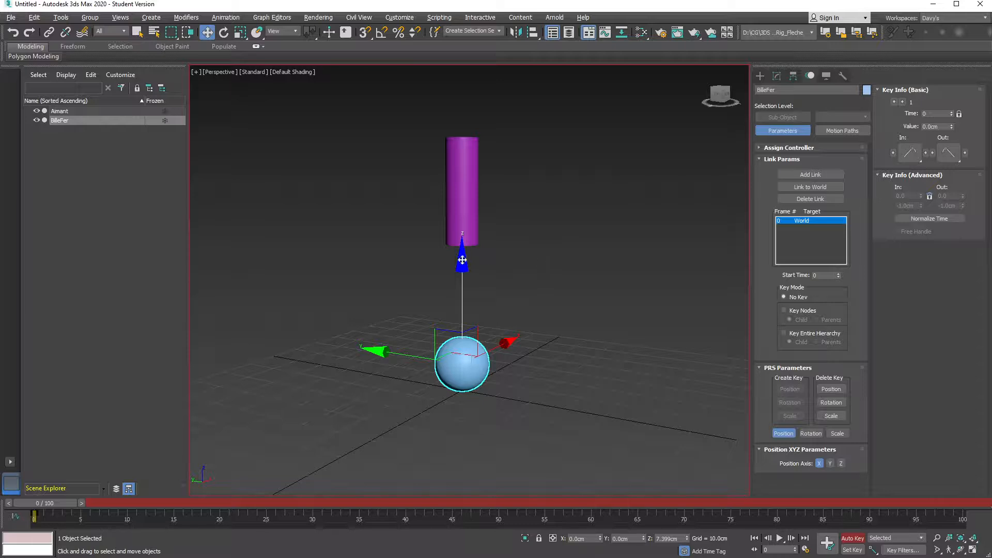
left_click(460, 220)
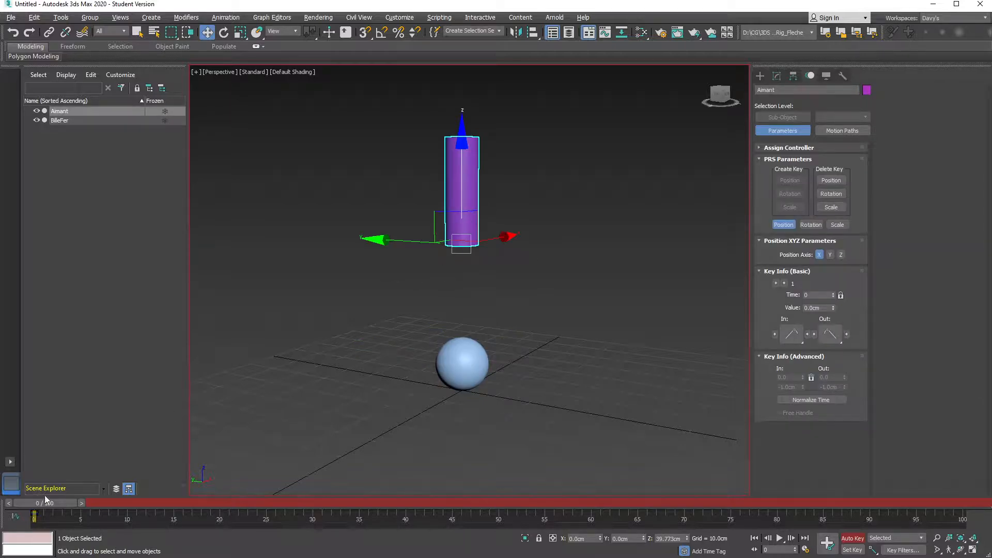
left_click_drag(54, 502, 142, 500)
left_click_drag(462, 132, 463, 225)
mouse_move(441, 330)
middle_mouse_down("alt")
mouse_move(469, 365)
mouse_move(456, 328)
middle_mouse_up("alt")
scroll(466, 363, "up", 5)
left_click_drag(453, 200, 453, 203)
middle_click_drag(473, 254, 477, 331, "alt")
scroll(462, 277, "down", 1)
scroll(460, 316, "down", 3)
scroll(467, 331, "down", 1)
scroll(465, 331, "up", 1)
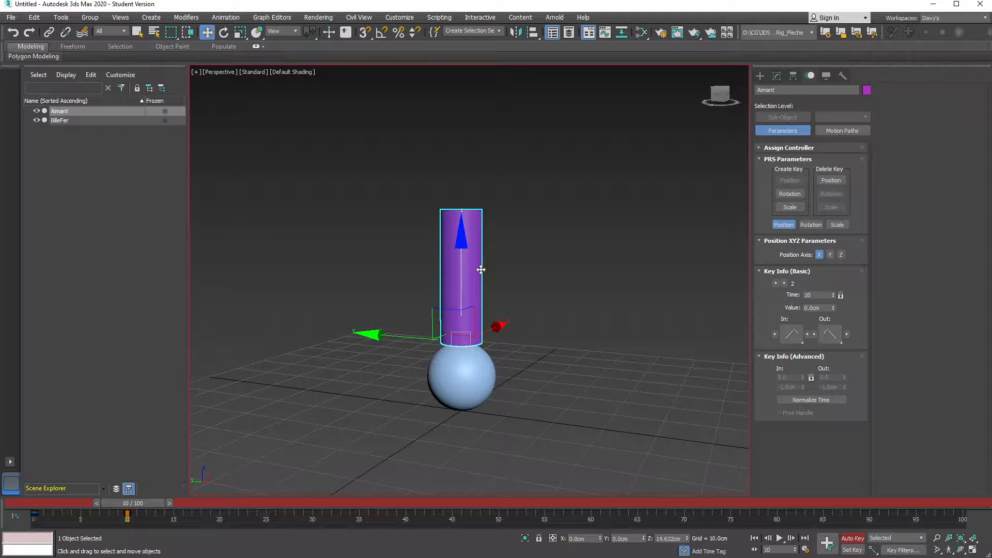
Set a key on the BilleFer ball at frame 10 and add a link to Aimant at that frame.
left_click(462, 387)
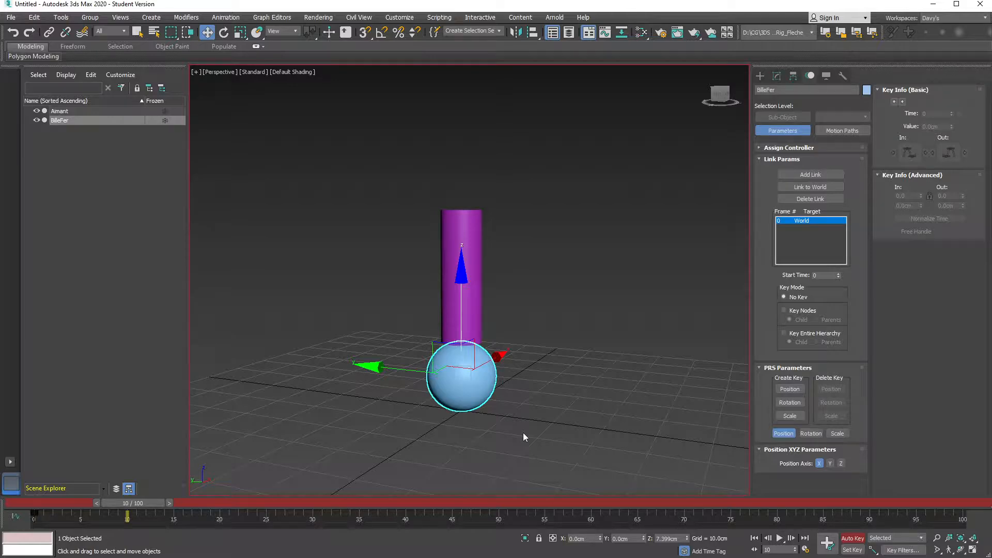
key("k")
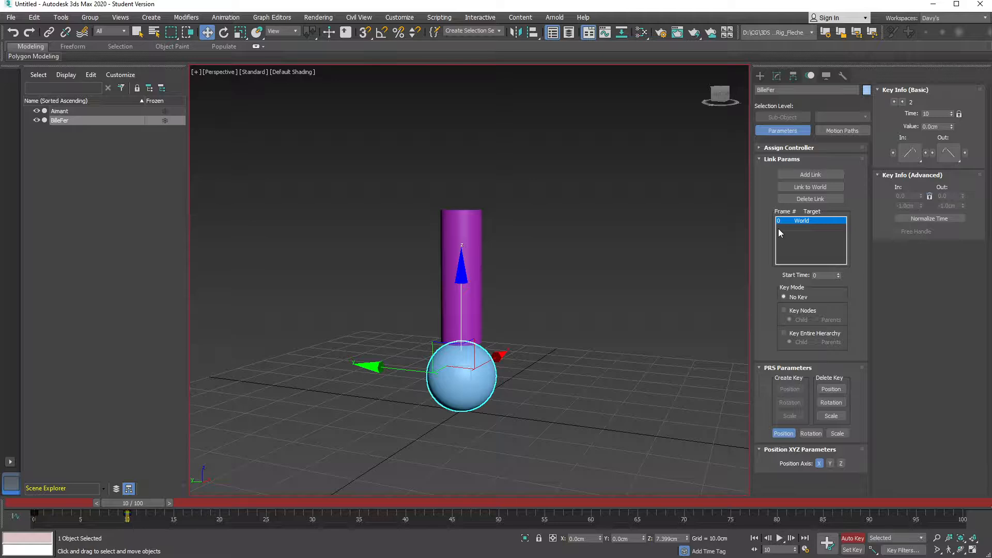
left_click(810, 177)
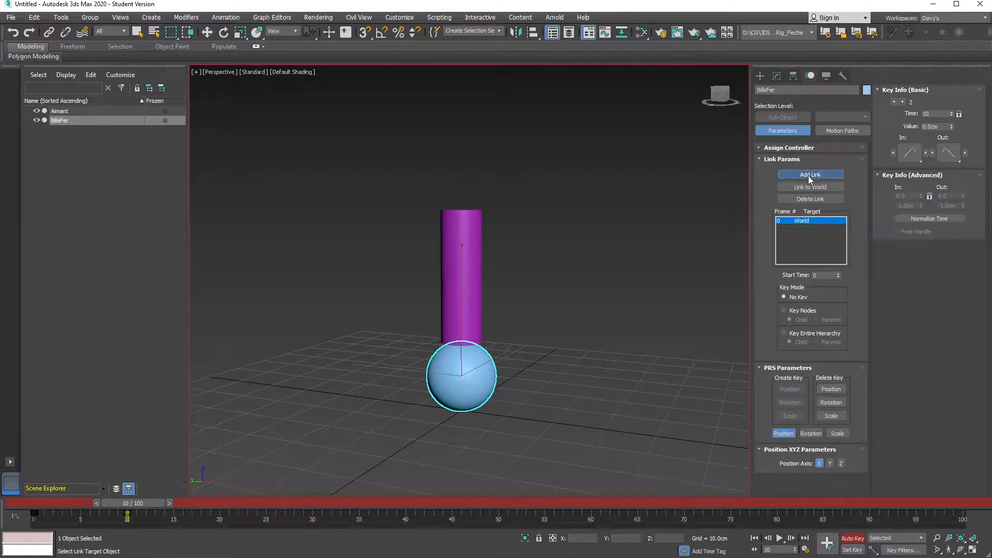
left_click(469, 266)
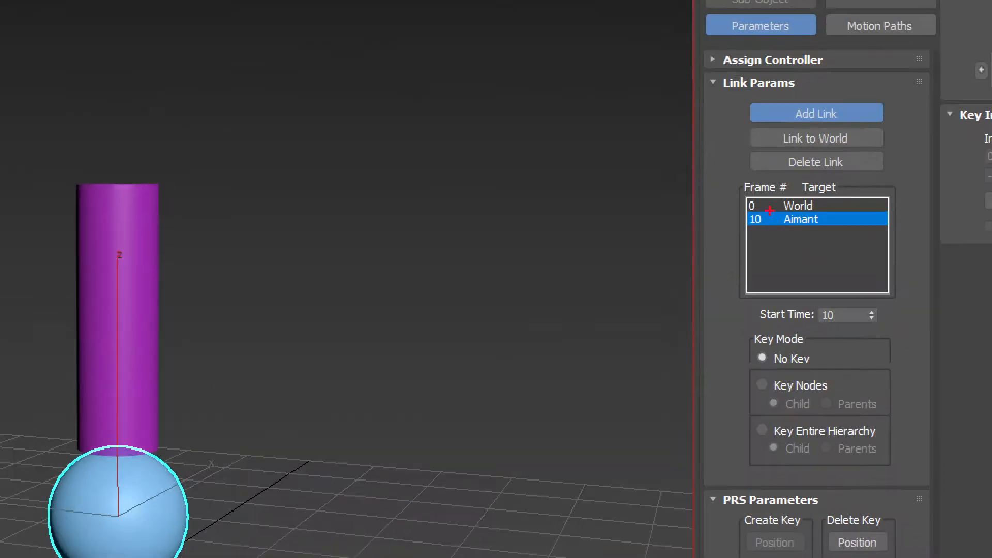
mouse_move(743, 183)
left_mouse_down()
mouse_move(730, 241)
mouse_move(673, 212)
left_mouse_up()
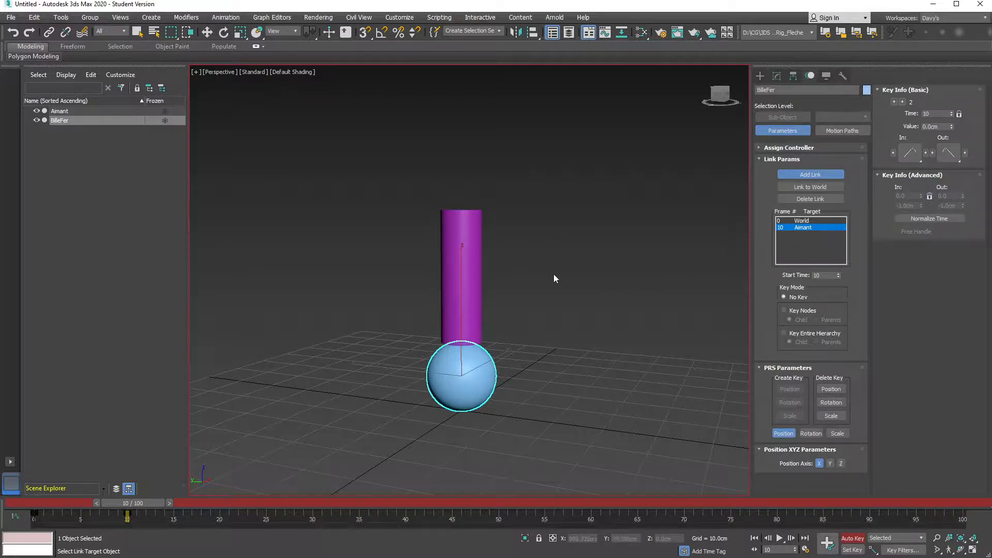
mouse_move(530, 284)
middle_mouse_down()
mouse_move(527, 269)
mouse_move(530, 280)
middle_mouse_up()
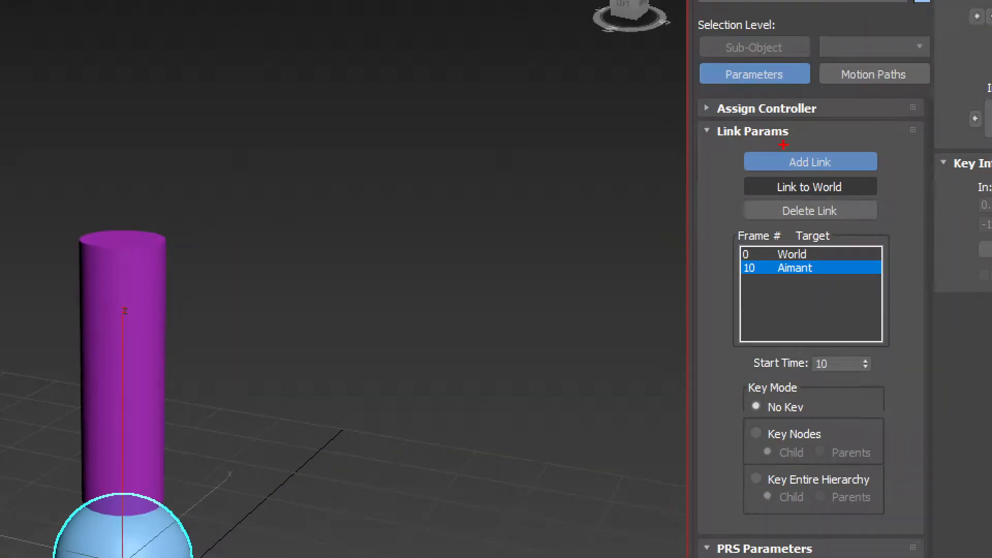
mouse_move(784, 145)
left_mouse_down()
mouse_move(739, 155)
mouse_move(825, 186)
mouse_move(861, 154)
mouse_move(801, 142)
left_mouse_up()
left_click_drag(589, 133, 741, 150)
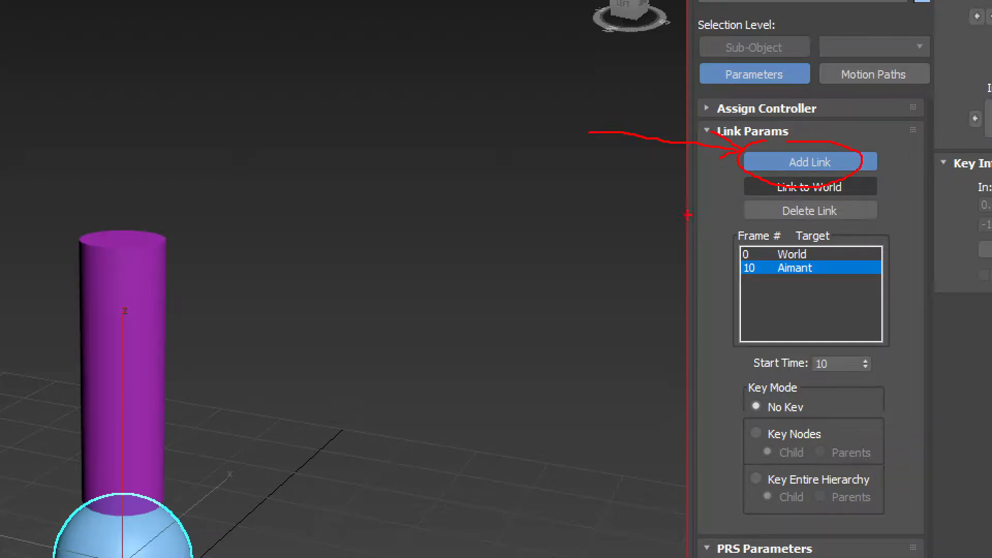
key("Escape")
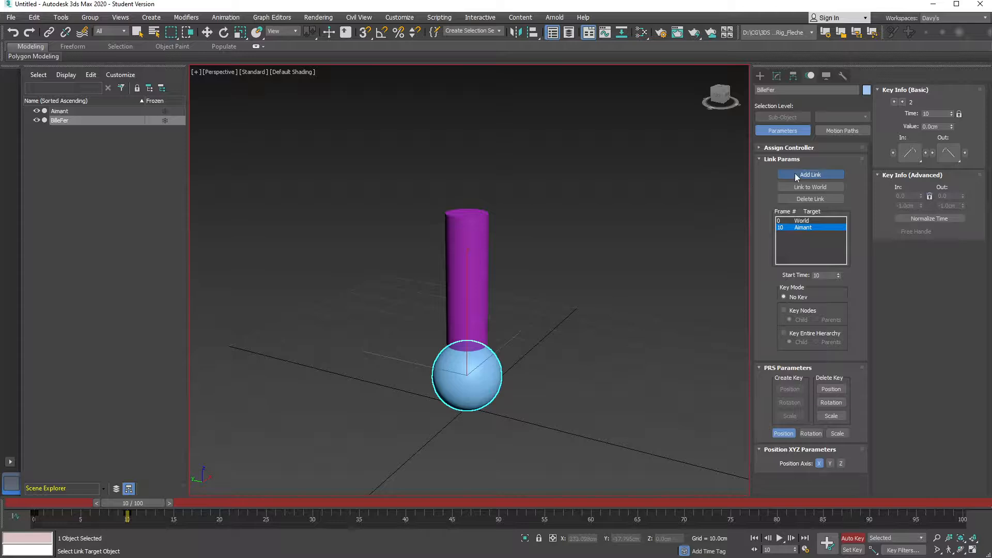
Turn off link target picking for the BilleFer ball.
left_click(795, 172)
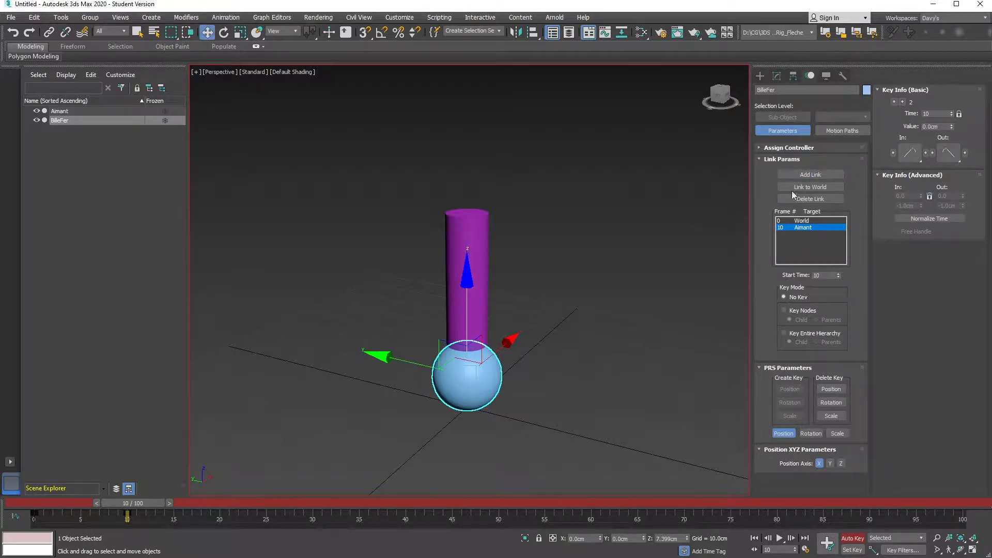
left_click(795, 175)
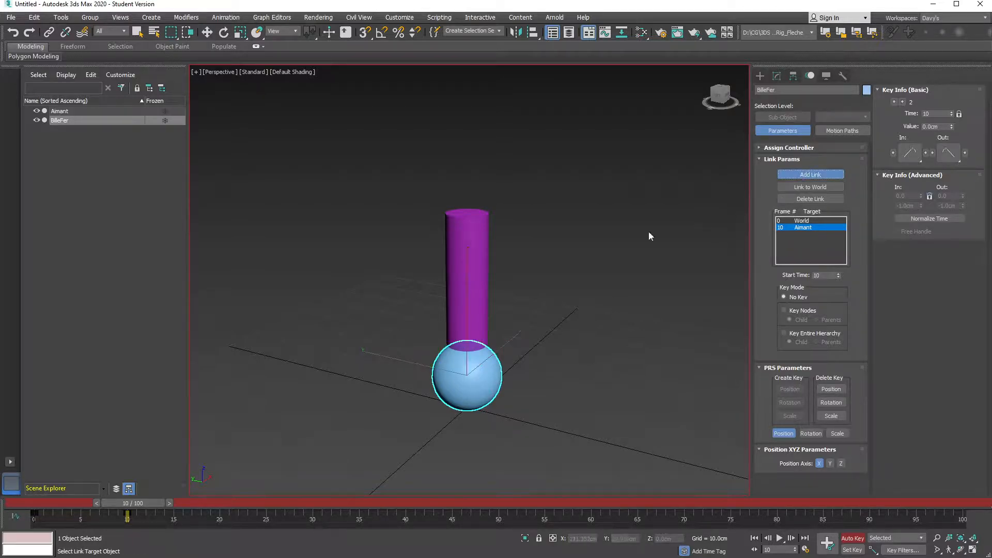
right_click(510, 301)
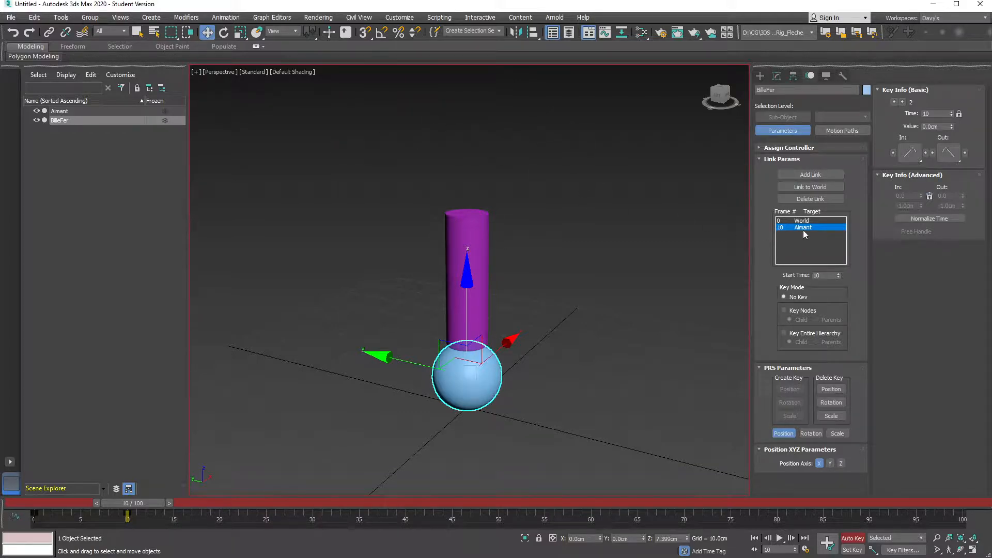
Test moving the Aimant cylinder along Y with the linked ball at frame 10 and undo the move.
left_click(487, 239)
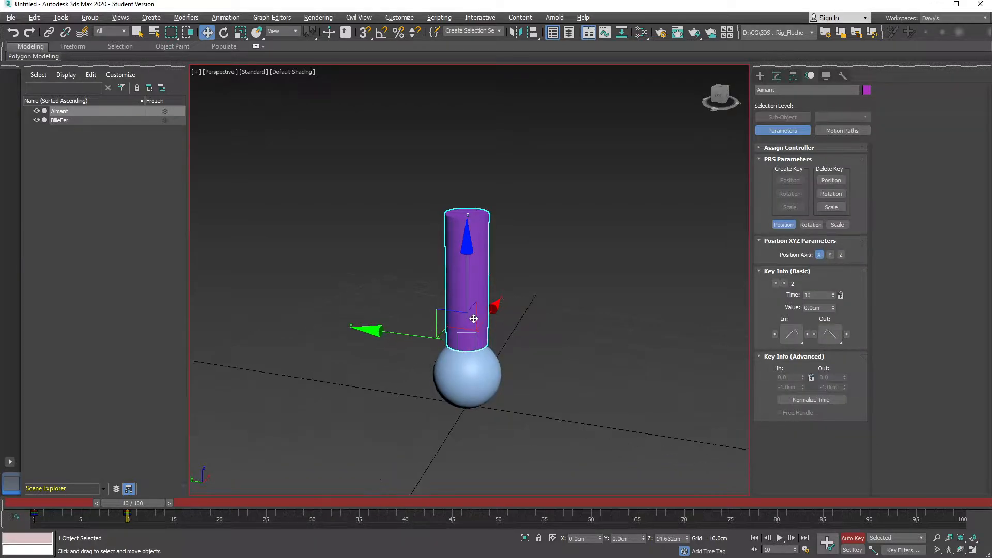
mouse_move(375, 331)
left_mouse_down()
mouse_move(532, 346)
mouse_move(266, 310)
mouse_move(512, 339)
mouse_move(310, 323)
mouse_move(420, 322)
mouse_move(369, 316)
left_mouse_up()
left_click(491, 381)
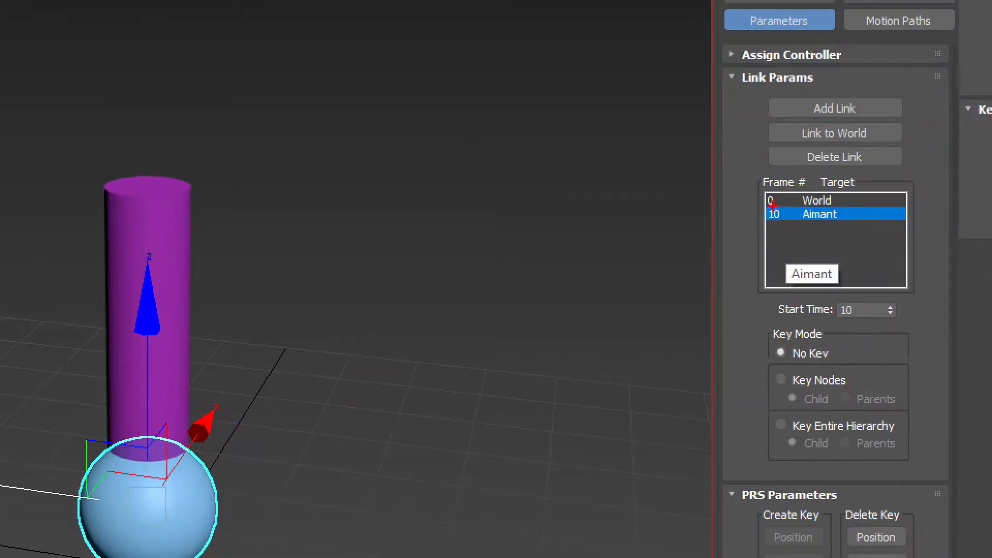
mouse_move(835, 226)
left_mouse_down()
mouse_move(809, 202)
mouse_move(778, 201)
left_mouse_up()
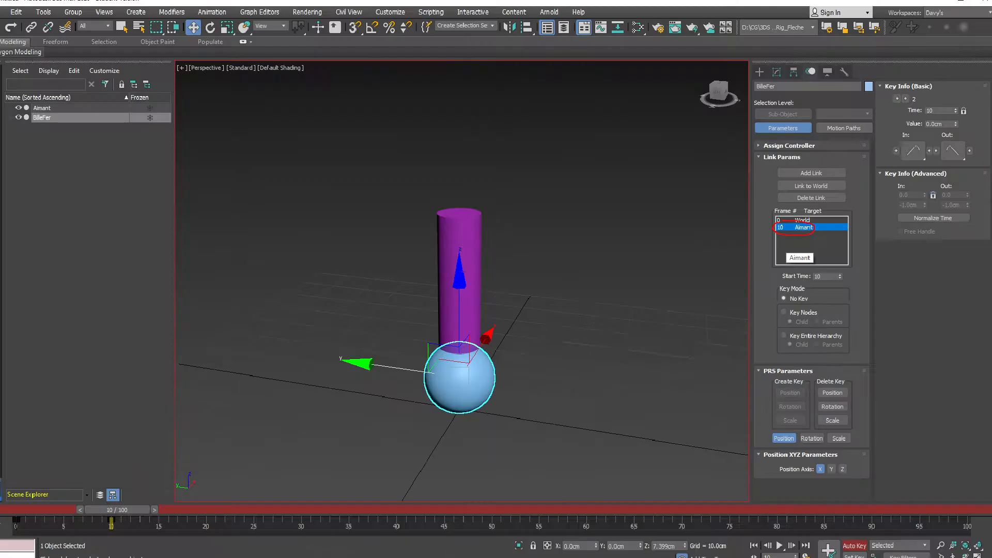
left_click(123, 224)
left_click_drag(382, 327, 404, 331)
key("ctrl+z")
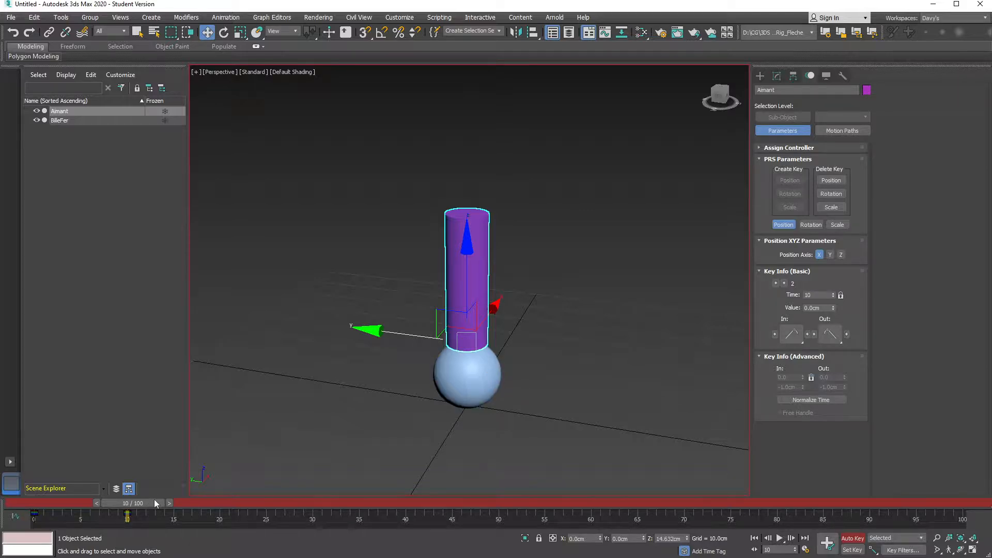
left_click_drag(382, 333, 388, 338)
right_click(388, 338)
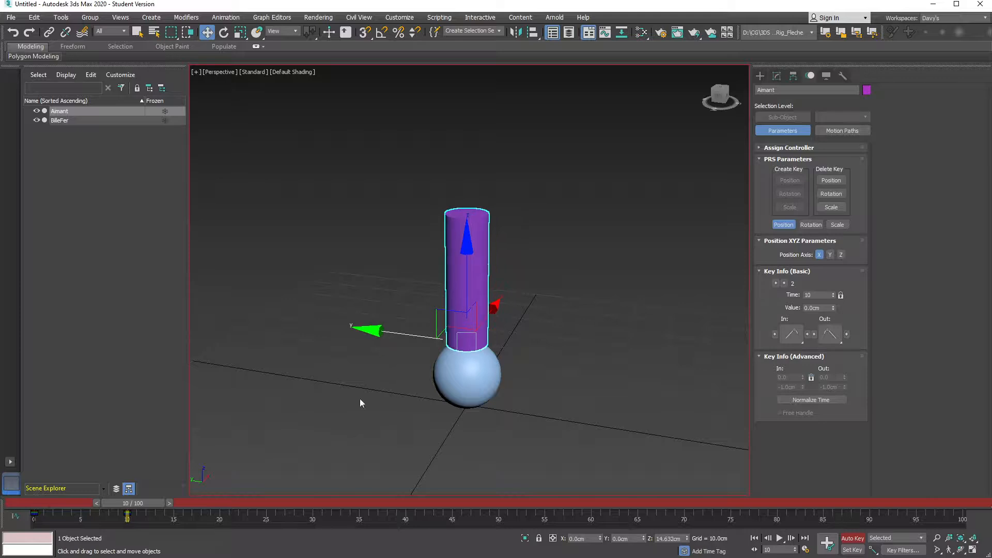
Advance to frame 11, test moving the Aimant cylinder along Y with the ball, and undo the move.
left_click(169, 503)
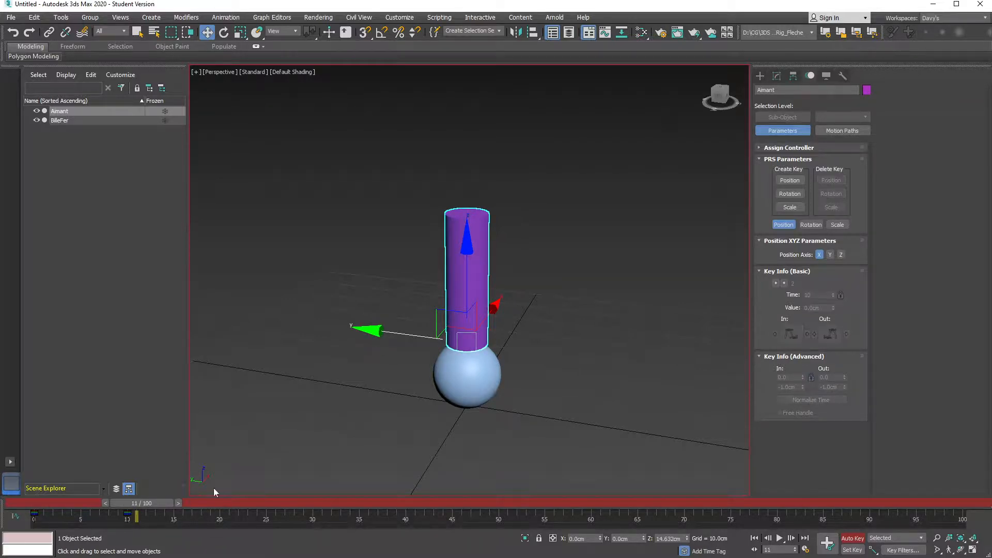
left_click_drag(377, 331, 348, 331)
key("ctrl+z")
At frame 20, raise the Aimant cylinder along Z to about 42.4 cm so it lifts the linked ball.
left_click_drag(152, 504, 226, 504)
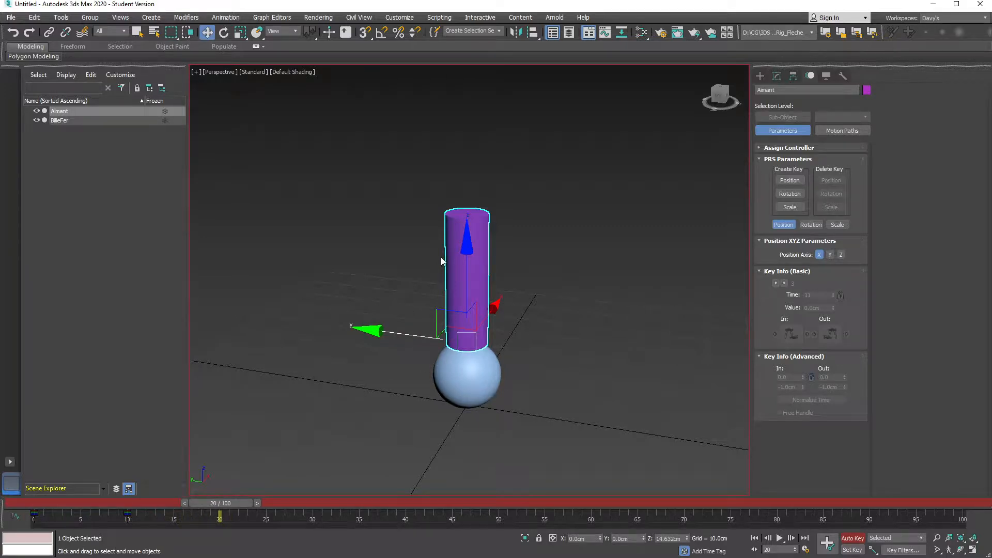
left_click_drag(470, 256, 471, 113)
scroll(471, 112, "down", 3)
middle_click_drag(446, 313, 430, 314, "alt")
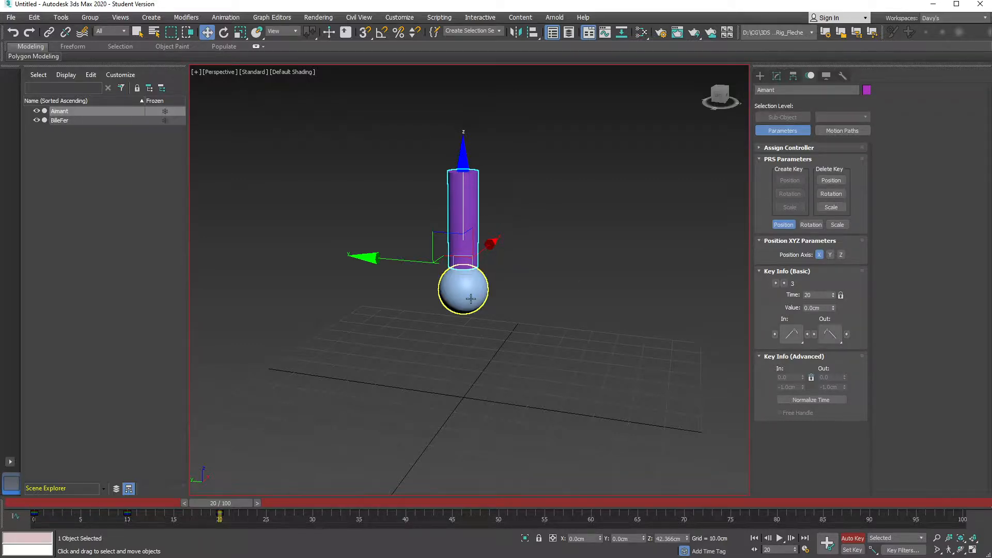
Select the BilleFer ball and scrub the animation back to frame 0 and forward to frame 10 to check the link switch.
left_click(456, 292)
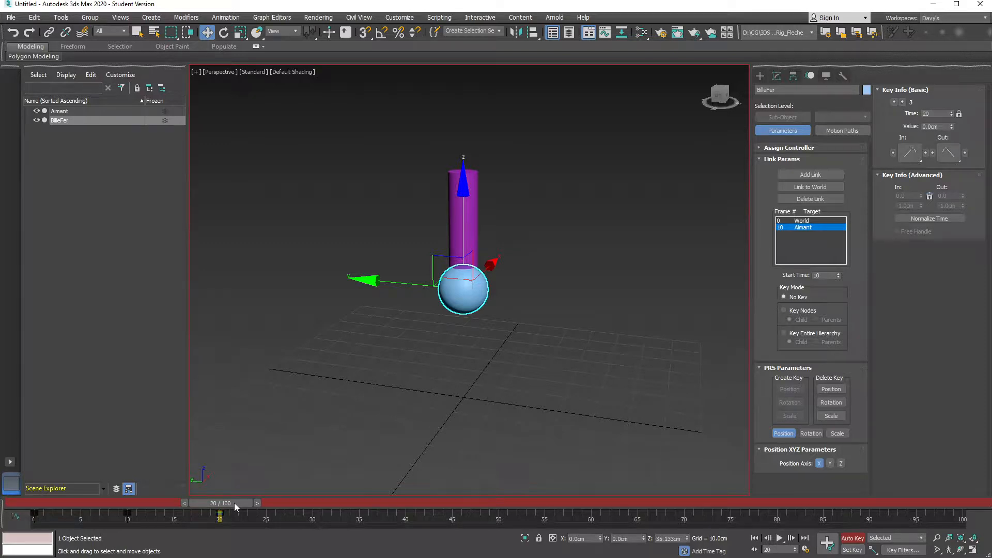
left_click_drag(133, 503, 50, 507)
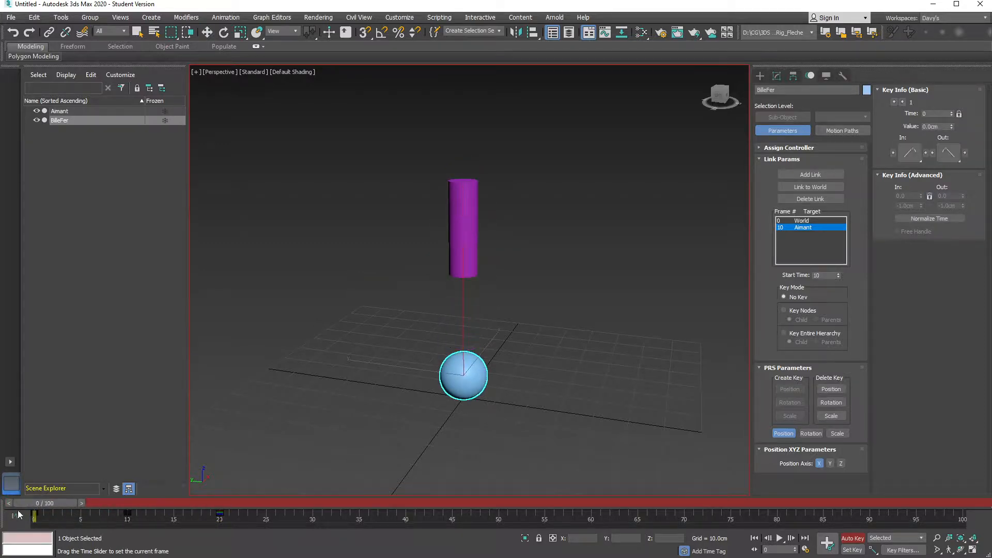
key("w")
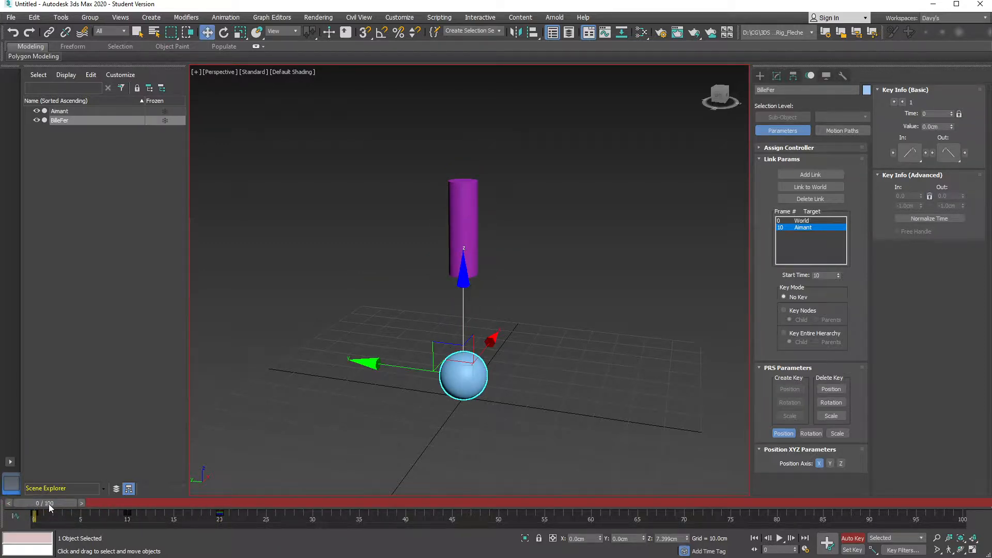
left_click_drag(50, 507, 140, 513)
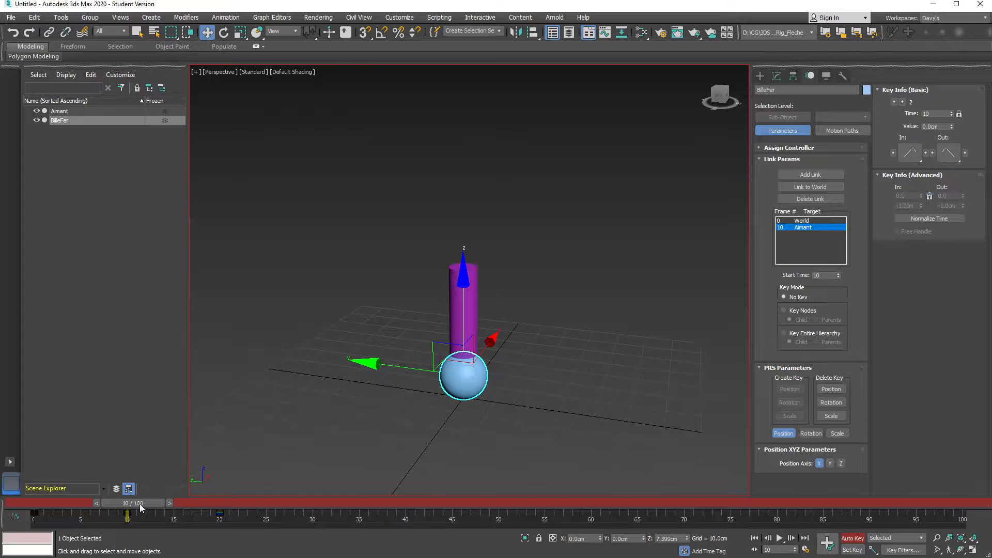
At frame 10, raise the Aimant cylinder along Z to about 29 cm, clear of the BilleFer ball.
left_click_drag(141, 501, 128, 517)
key("w")
left_click(474, 297)
left_click_drag(464, 254, 456, 210)
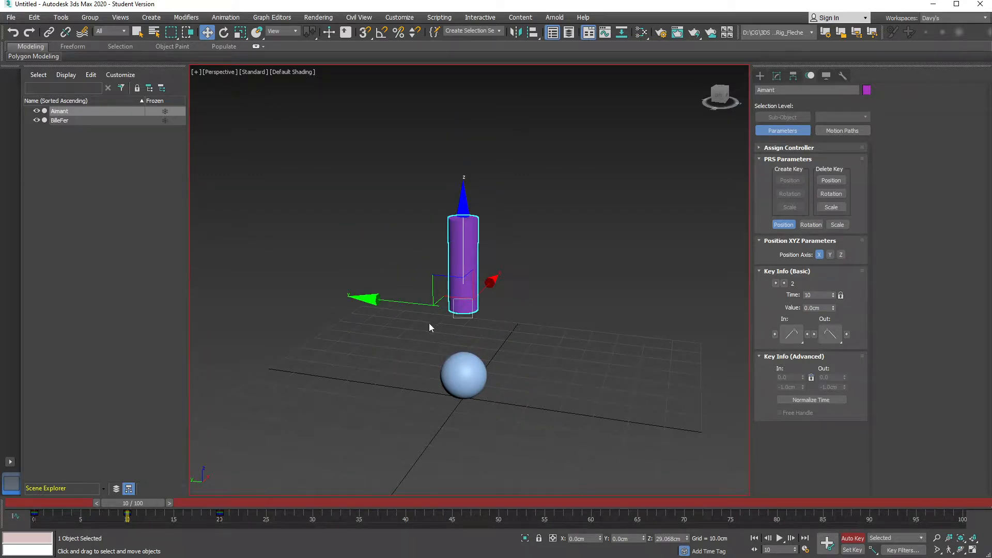
At frame 10, lower the Aimant cylinder along Z to about 14.2 cm so it rests on the BilleFer ball.
mouse_move(468, 349)
middle_mouse_down("alt")
mouse_move(470, 331)
mouse_move(459, 364)
middle_mouse_up("alt")
scroll(472, 350, "up", 6)
scroll(472, 350, "down", 6)
mouse_move(144, 504)
left_mouse_down()
mouse_move(232, 514)
mouse_move(150, 513)
left_mouse_up()
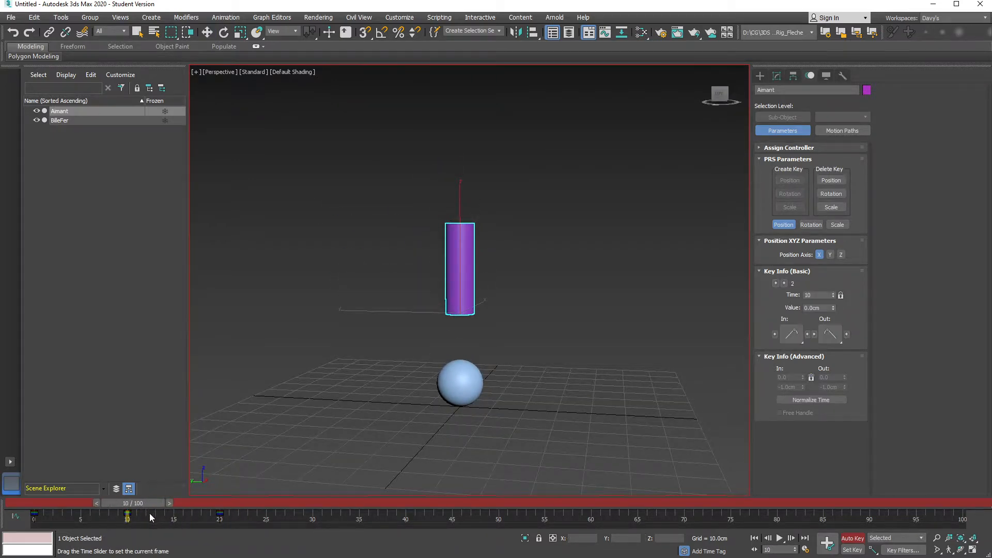
key("w")
left_click_drag(454, 209, 454, 257)
middle_click_drag(502, 306, 474, 339, "alt")
scroll(489, 303, "up", 2)
left_click(497, 324)
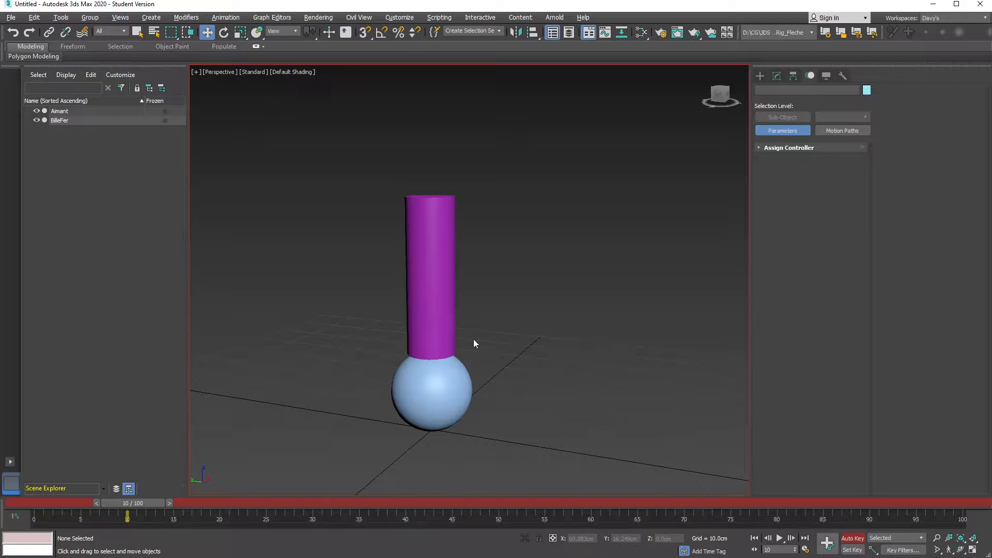
left_click(451, 300)
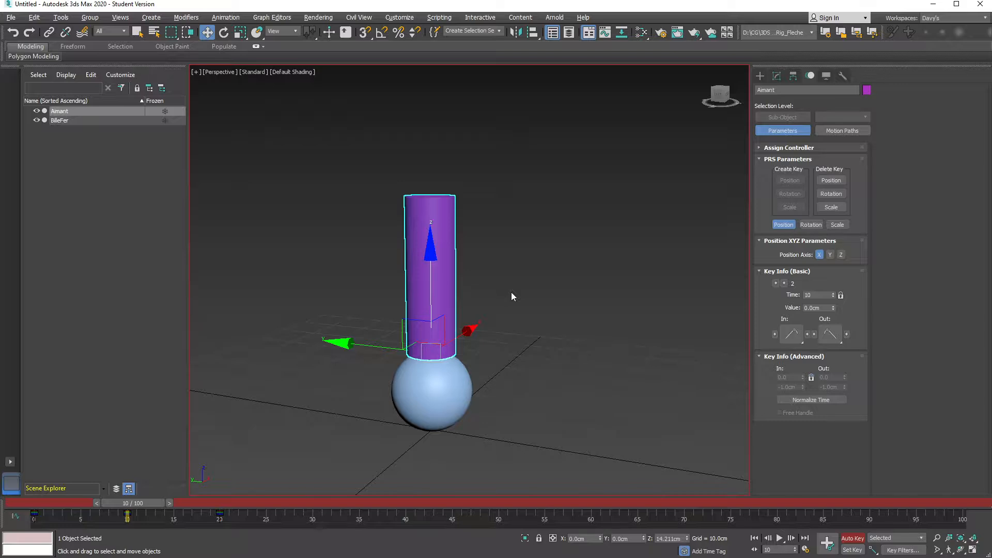
Select the BilleFer ball and examine its Link Params list at frame 10.
key("ctrl+2")
mouse_move(509, 174)
left_mouse_down()
mouse_move(579, 127)
mouse_move(595, 146)
left_mouse_up()
left_click_drag(485, 371, 510, 390)
key("Escape")
left_click(397, 376)
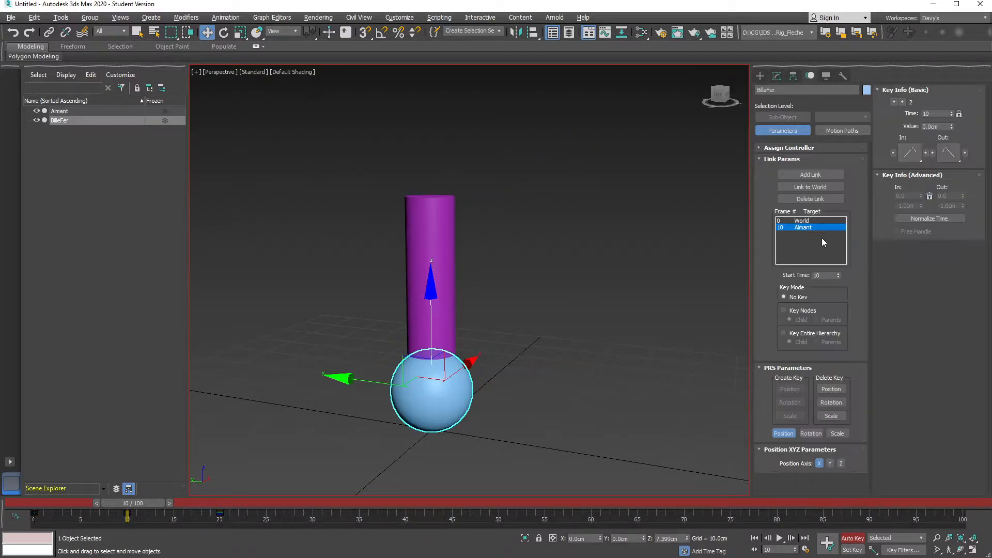
left_click_drag(751, 214, 727, 234)
left_click_drag(805, 225, 773, 220)
left_click_drag(640, 210, 700, 225)
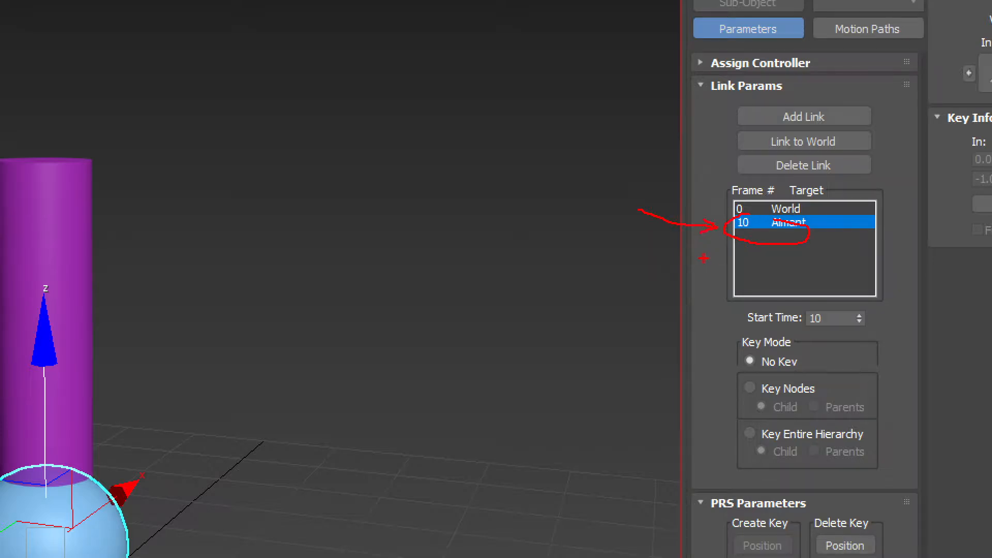
key("Escape")
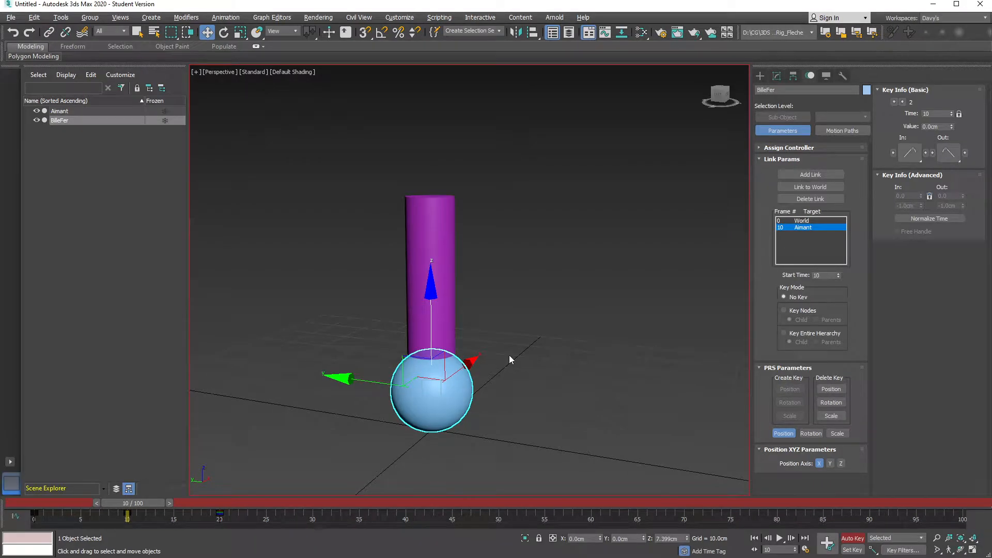
Go to frame 20 and inspect how the Aimant cylinder carries the BilleFer ball.
left_click_drag(146, 503, 243, 500)
scroll(509, 271, "down", 2)
middle_click_drag(500, 279, 500, 343)
middle_click_drag(495, 383, 491, 361, "alt")
scroll(496, 331, "up", 2)
middle_click_drag(496, 325, 516, 314)
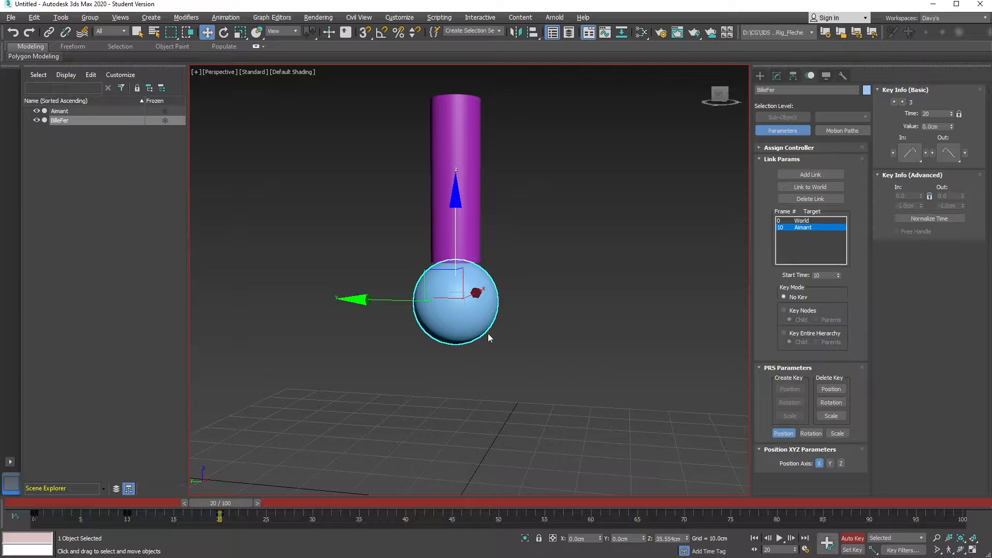
left_click(475, 167)
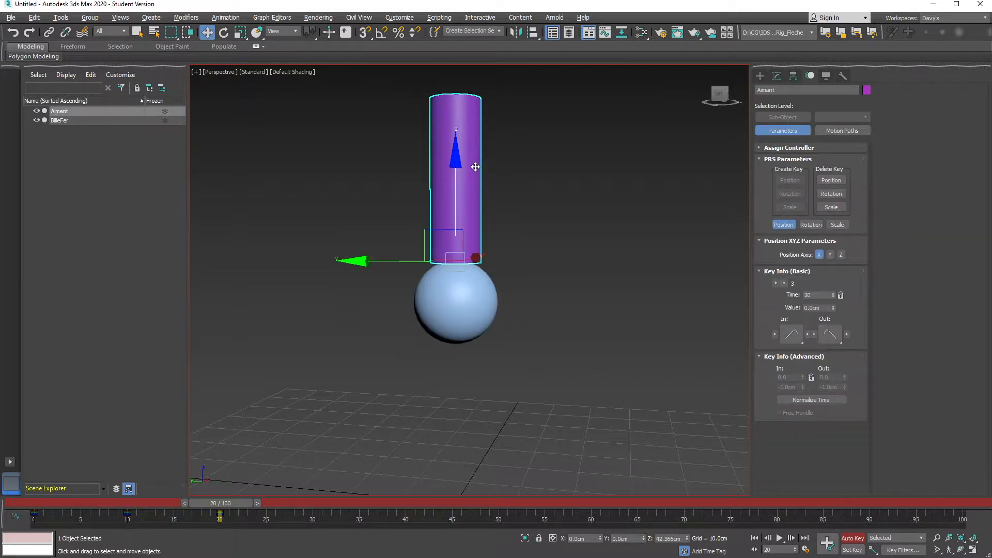
Select the BilleFer ball, check its link list, and remove its key at frame 20.
left_click(458, 288)
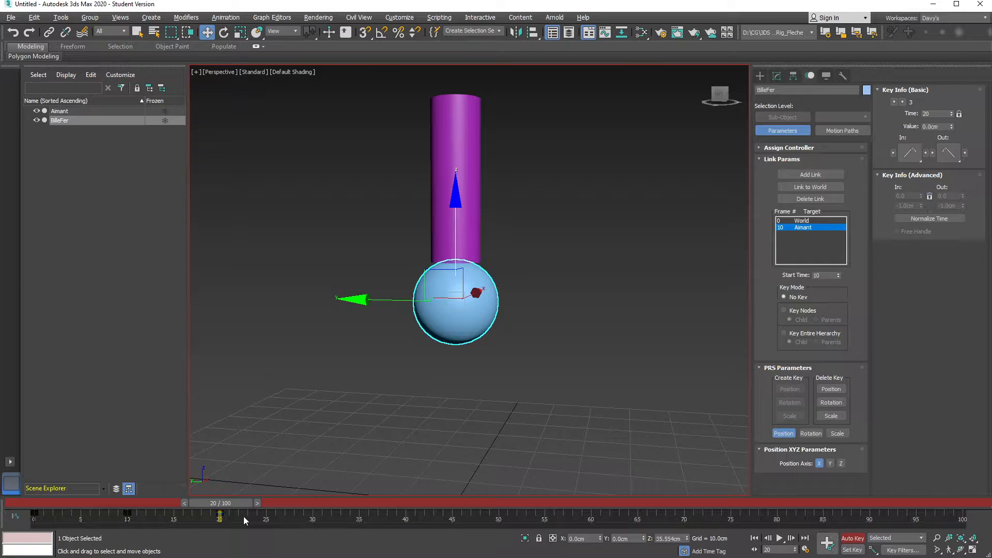
key("ctrl+1")
left_click(799, 239)
mouse_move(684, 193)
left_mouse_down()
mouse_move(716, 219)
mouse_move(752, 228)
left_mouse_up()
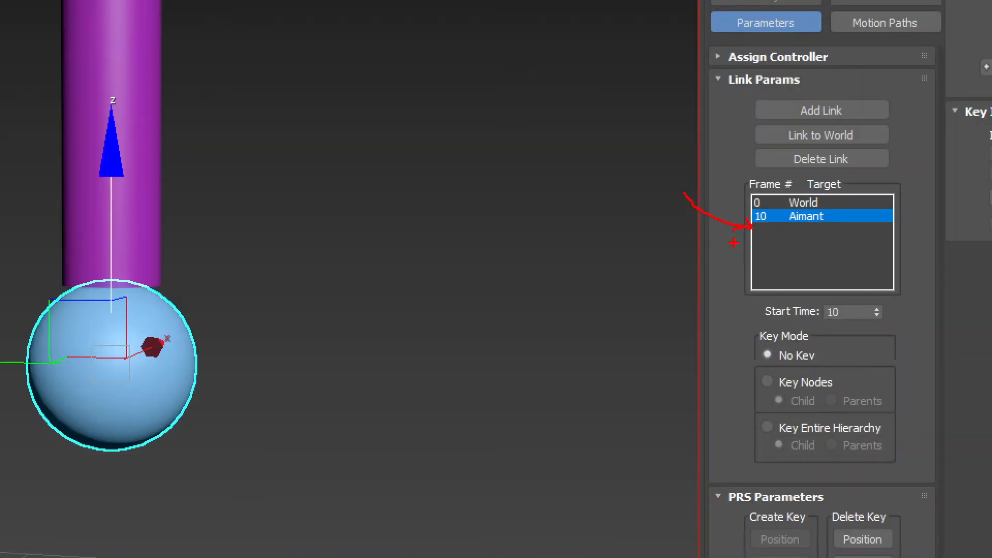
key("Escape")
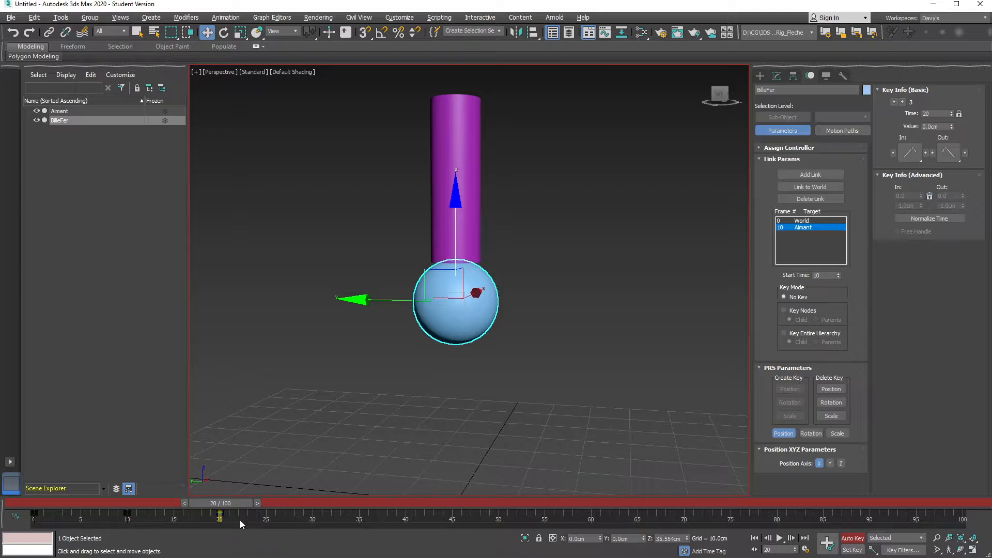
key("ctrl+z")
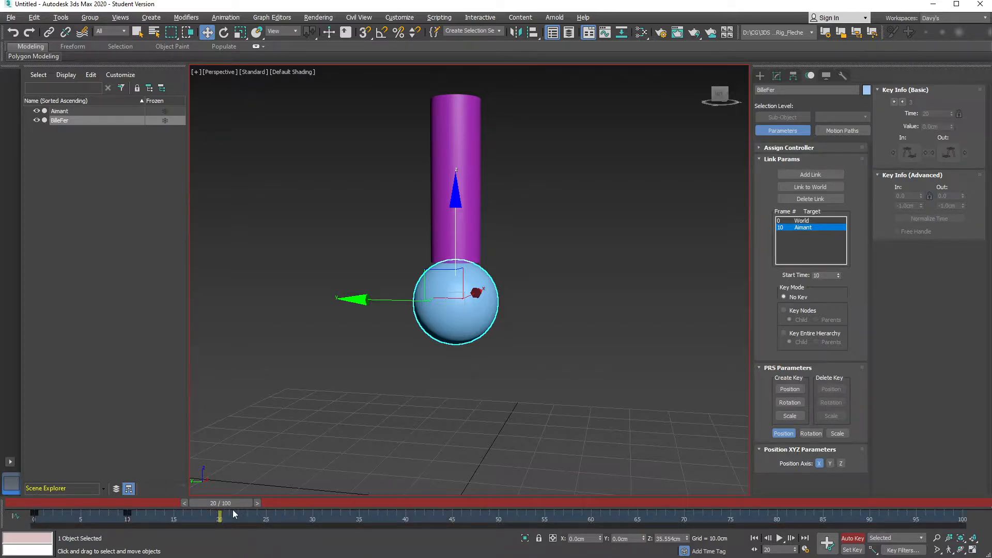
At frame 30, move the Aimant cylinder along Y to about -33.5 cm and check the BilleFer ball.
mouse_move(228, 504)
left_mouse_down()
mouse_move(124, 504)
mouse_move(231, 508)
left_mouse_up()
key("w")
scroll(449, 313, "down", 2)
middle_click_drag(449, 313, 393, 341)
scroll(393, 341, "down", 1)
left_click_drag(225, 504, 316, 507)
key("w")
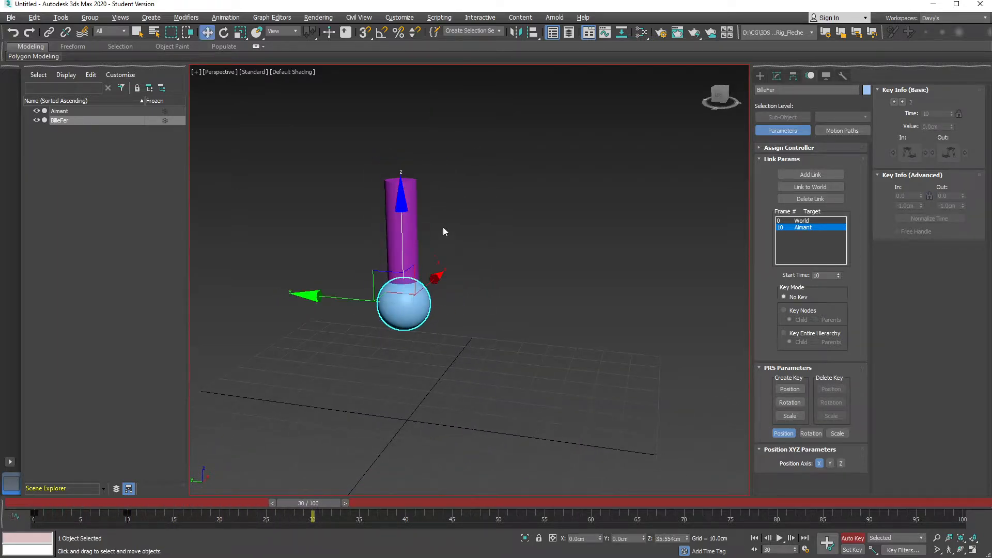
left_click(402, 217)
left_click_drag(315, 272, 426, 282)
middle_click_drag(477, 408, 523, 318, "alt")
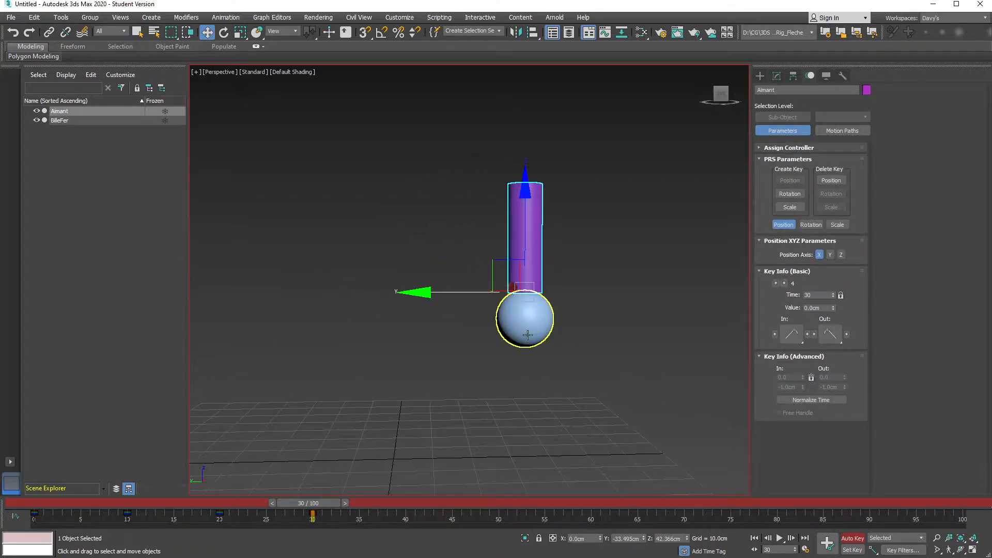
left_click(529, 336)
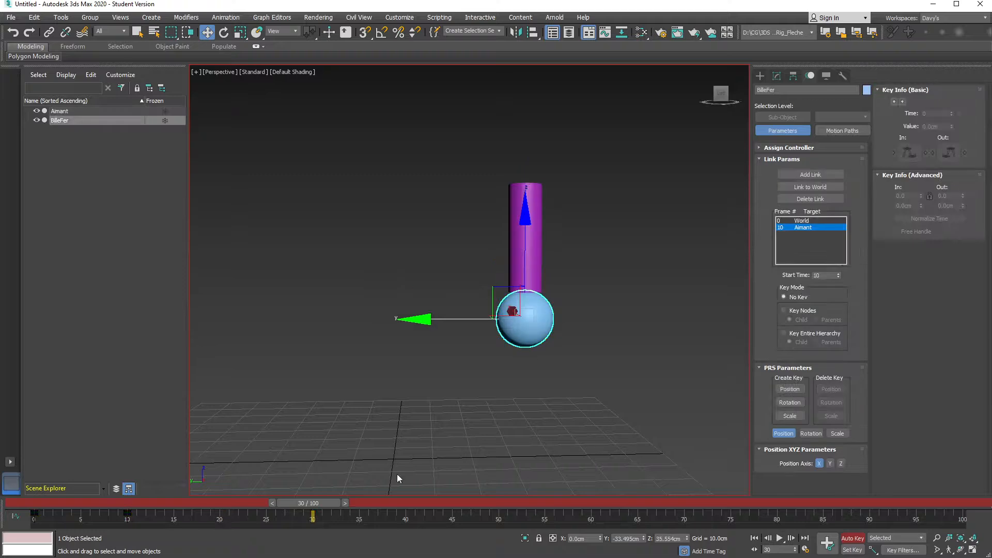
At frame 40, lower the Aimant cylinder along Z to about 13.9 cm to set the ball down.
left_click(538, 248)
middle_click_drag(574, 310, 465, 367, "alt")
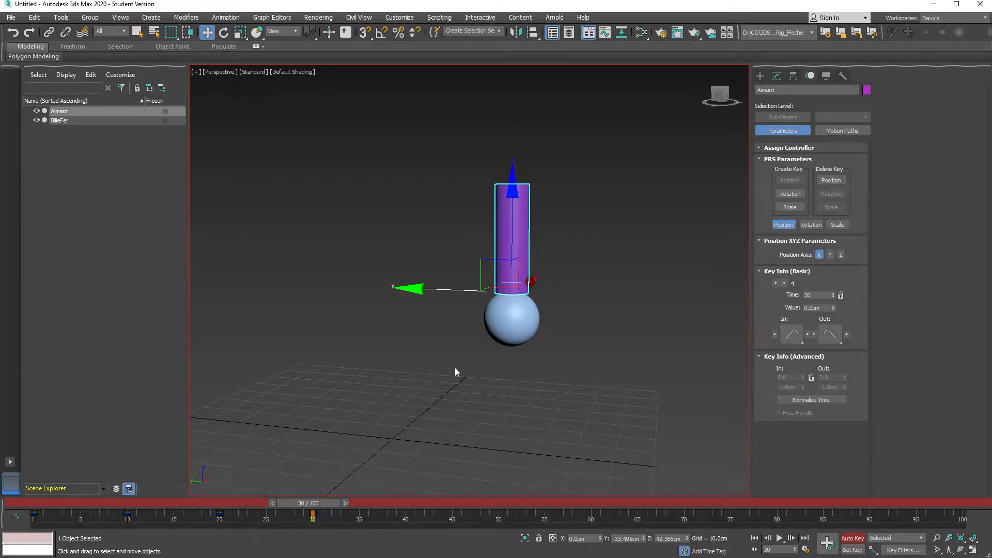
left_click_drag(321, 496, 414, 500)
left_click_drag(511, 192, 501, 300)
middle_click_drag(501, 428, 516, 399, "alt")
scroll(516, 399, "up", 2)
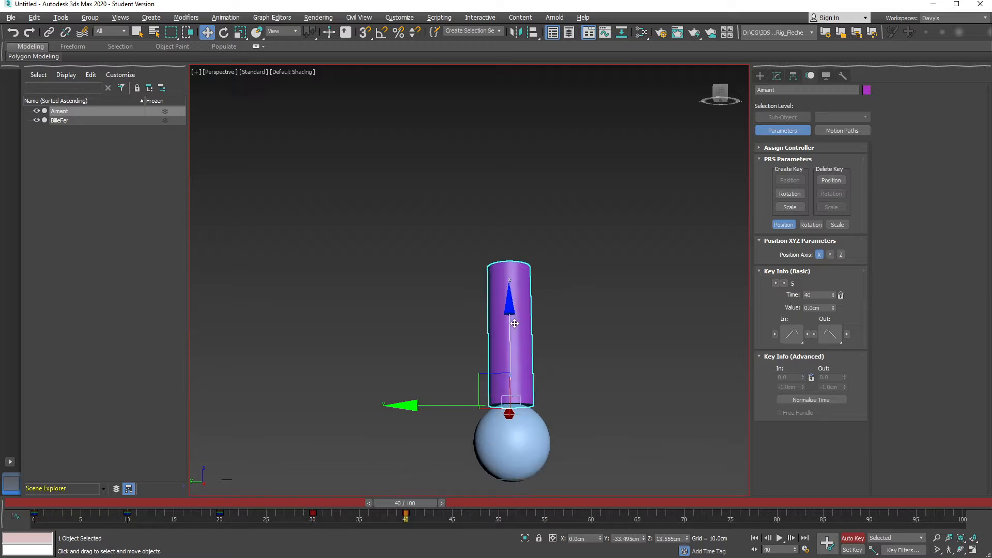
middle_click_drag(546, 377, 485, 391, "alt")
scroll(529, 402, "down", 3)
scroll(472, 412, "up", 2)
middle_click_drag(484, 391, 512, 350)
scroll(499, 345, "down", 1)
scroll(515, 344, "up", 2)
scroll(515, 343, "down", 1)
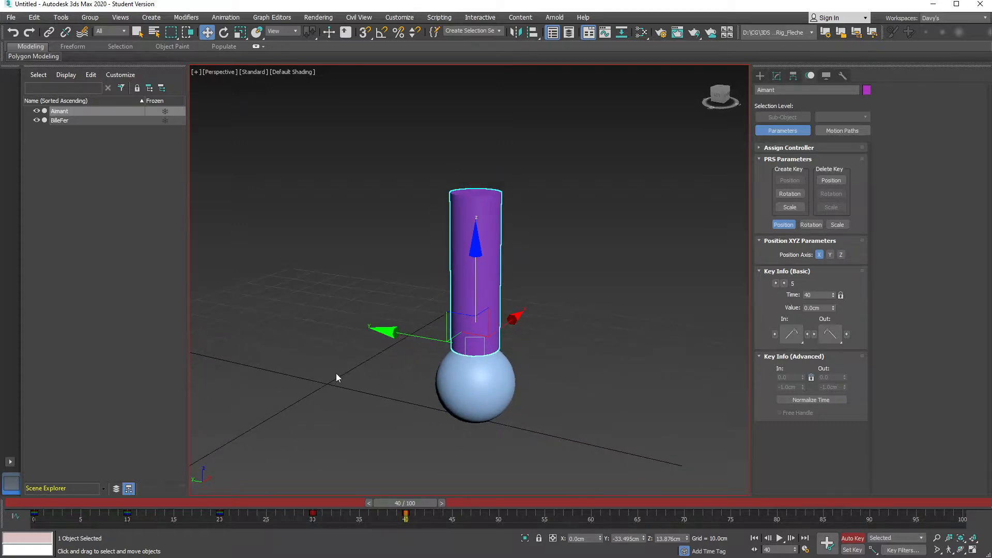
Link the BilleFer ball to World at frame 40 and review its Link Params list.
left_click(484, 396)
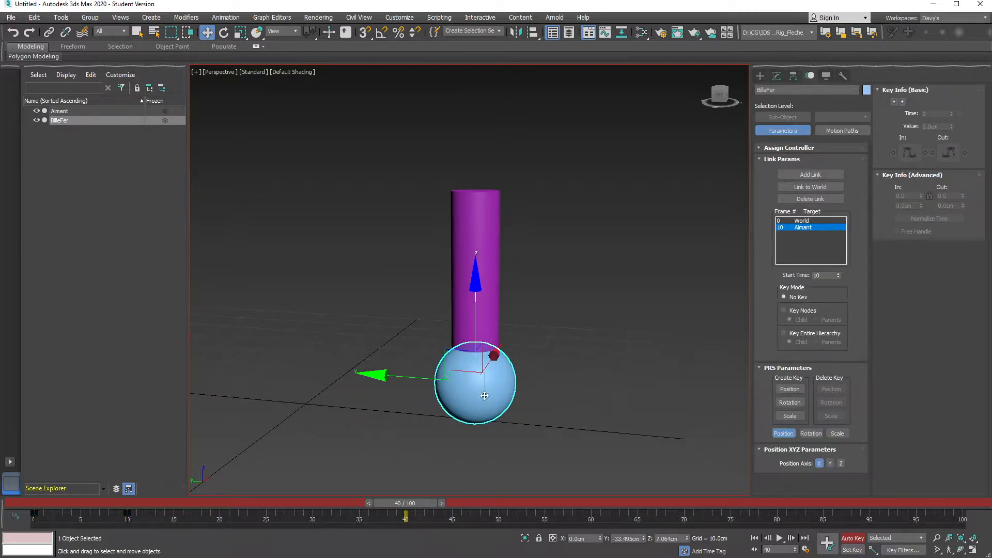
left_click(818, 188)
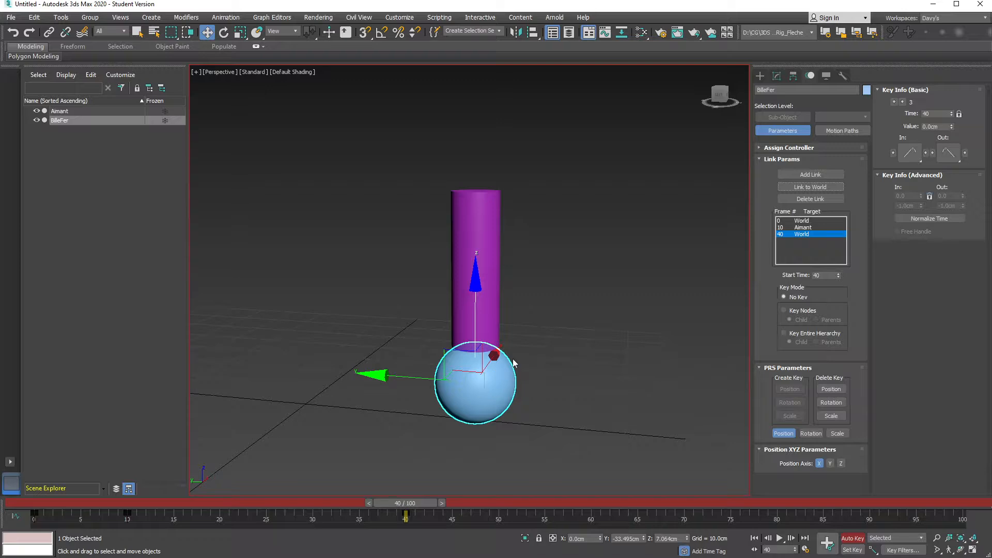
left_click(491, 279)
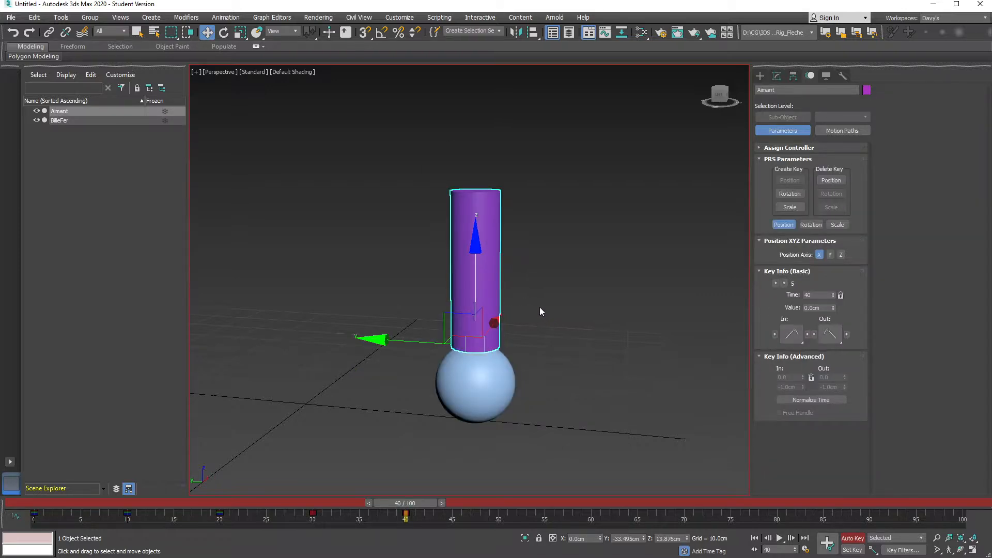
key("k")
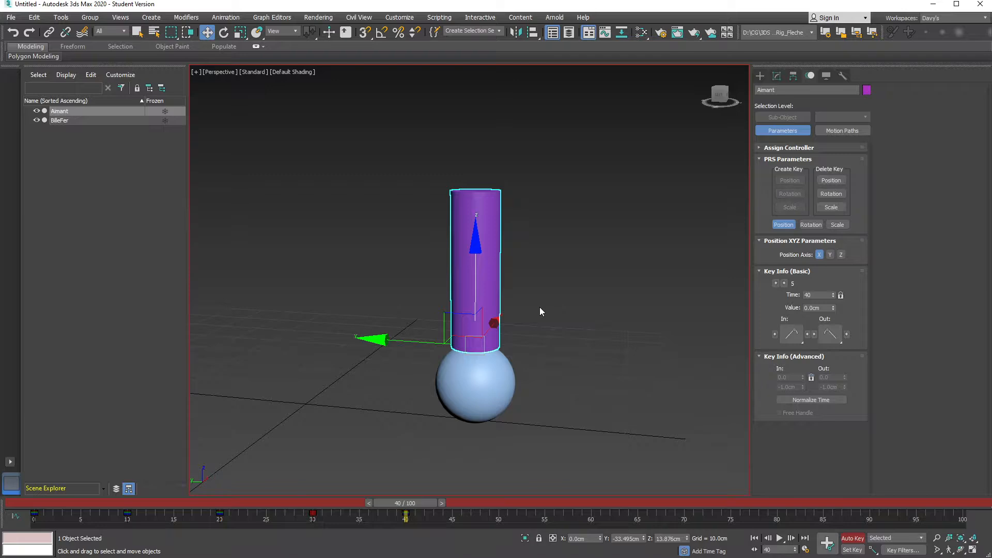
scroll(521, 306, "down", 3)
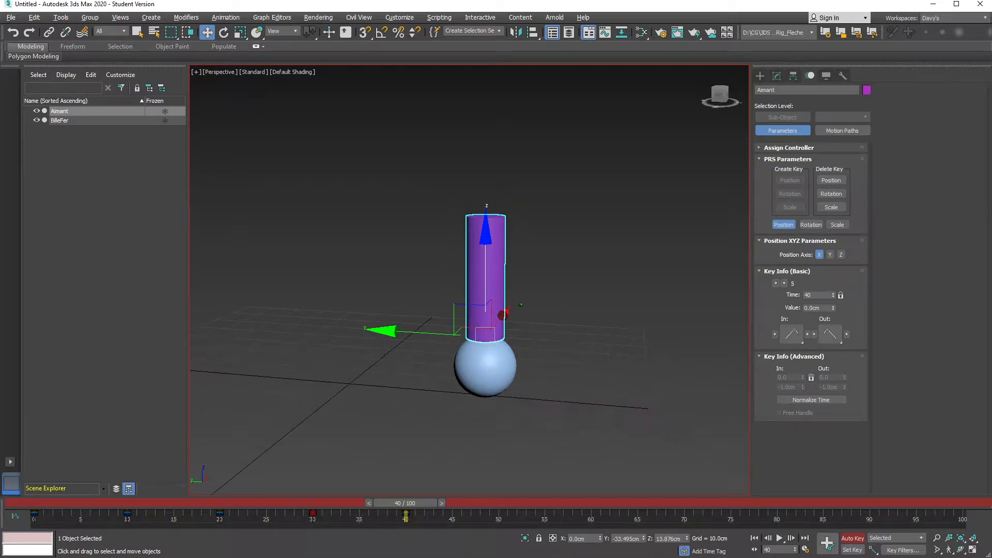
middle_click_drag(515, 326, 478, 325)
scroll(475, 334, "up", 3)
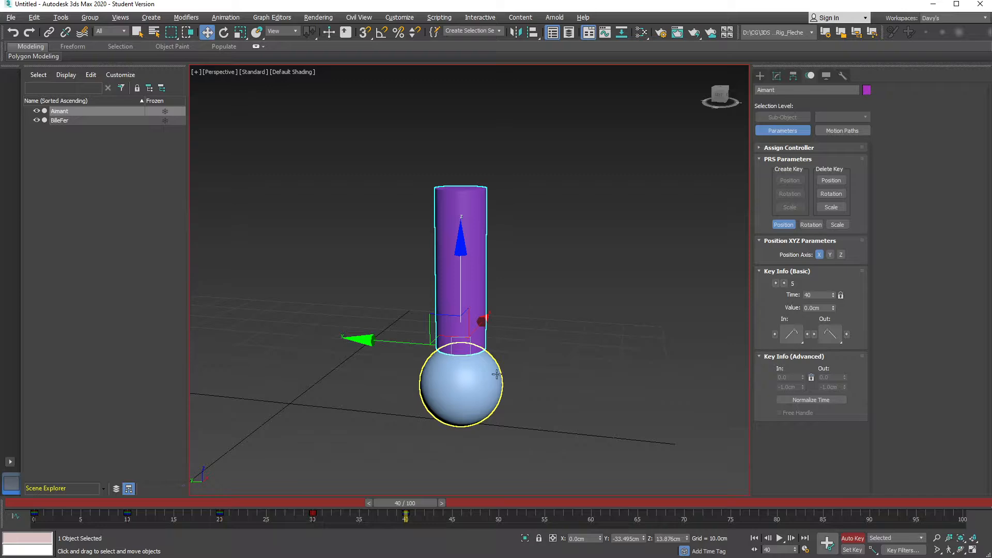
left_click(776, 76)
left_click(475, 380)
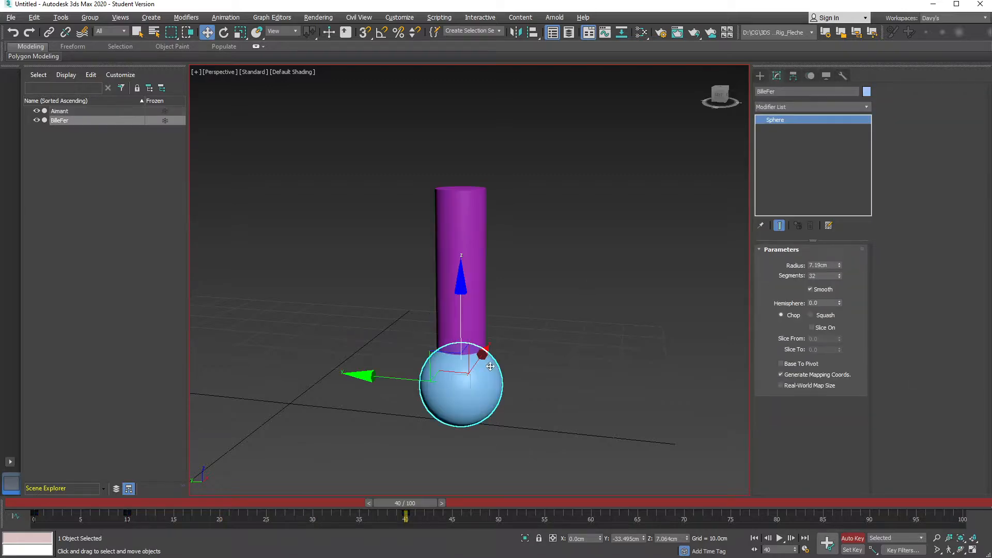
left_click(810, 76)
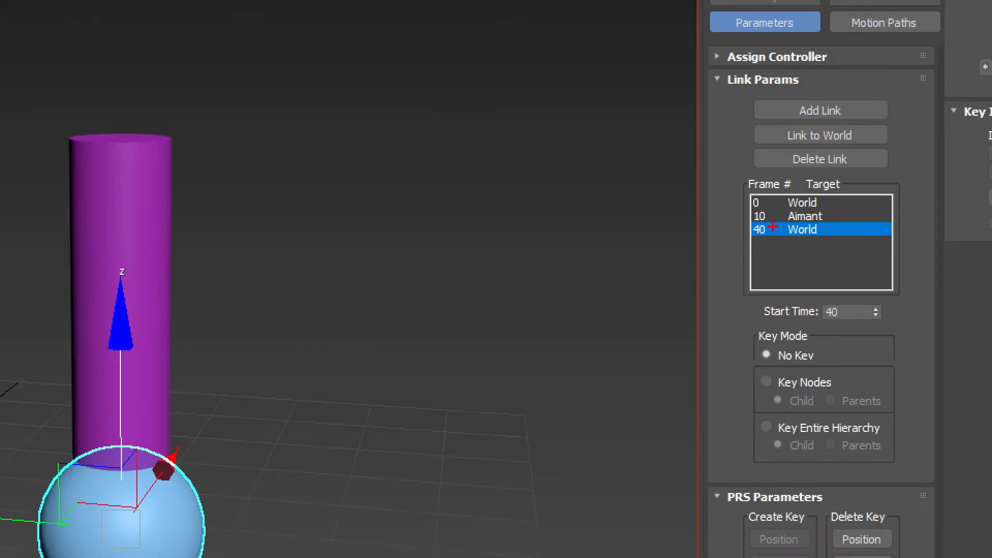
left_click_drag(774, 232, 808, 235)
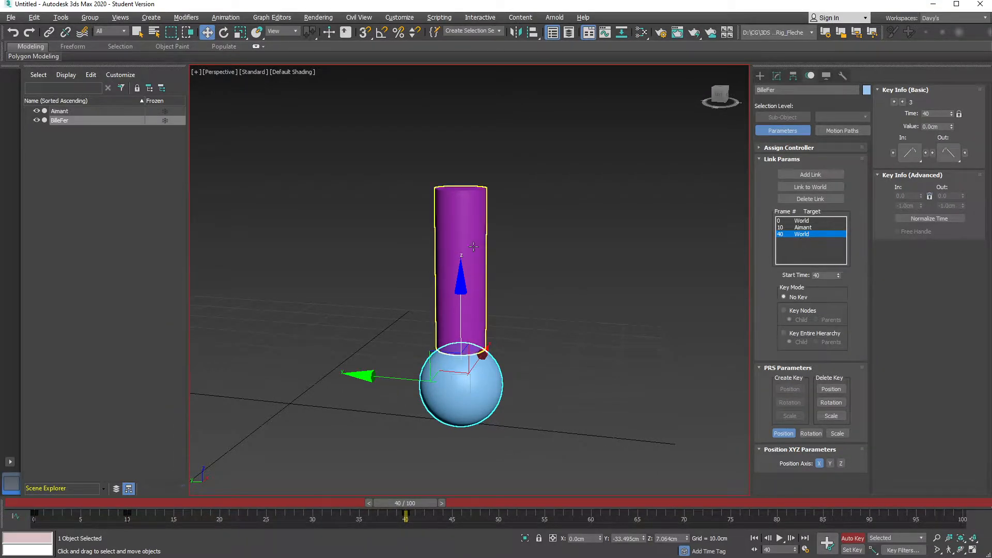
Try moving the Aimant cylinder along Y at frames 40 and 41, cancelling the moves.
left_click(449, 269)
mouse_move(375, 338)
left_mouse_down()
mouse_move(464, 352)
mouse_move(369, 340)
left_mouse_up()
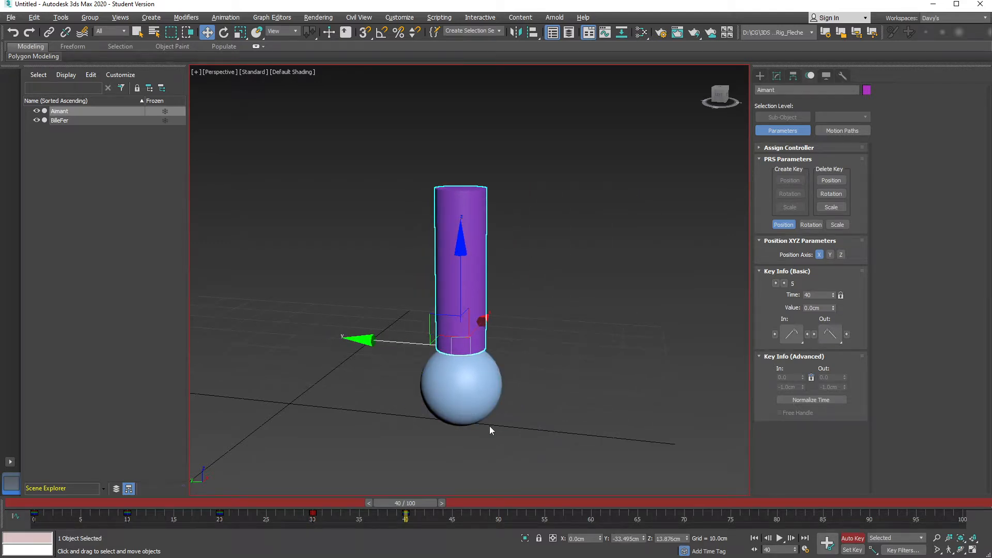
left_click(442, 503)
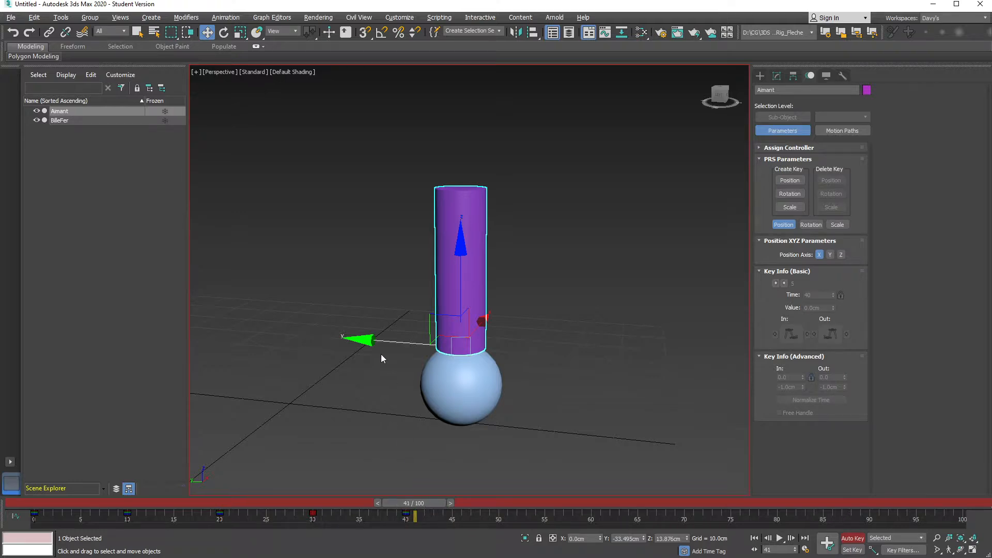
left_click_drag(371, 340, 386, 292)
At frame 50, raise the Aimant cylinder along Z to about 44.6 cm, clear of the BilleFer ball.
left_click_drag(421, 507, 505, 504)
key("w")
left_click_drag(462, 253, 461, 76)
scroll(461, 292, "down", 3)
middle_click_drag(468, 318, 491, 351)
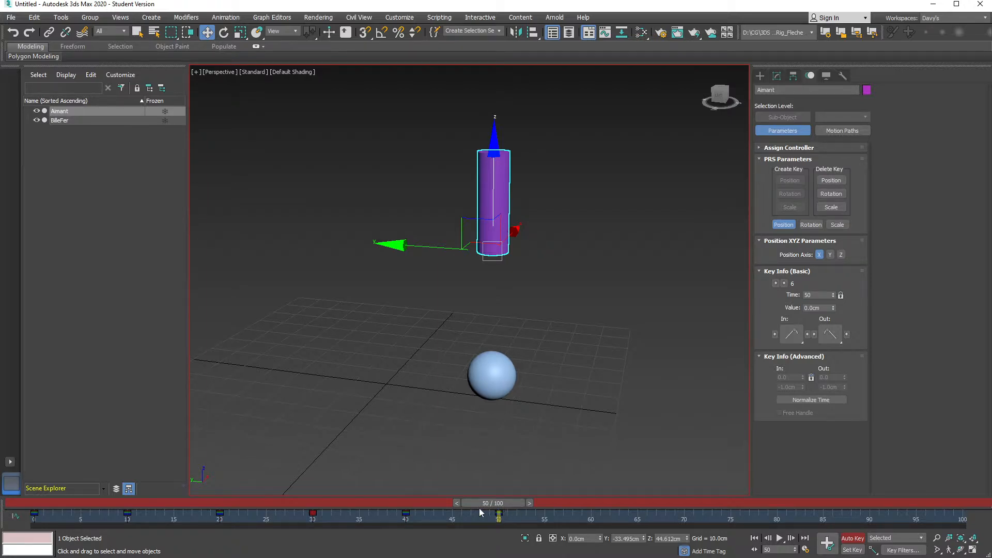
Scrub the animation from frame 0 to frame 50 to check the ball's pickup, transfer and release.
left_click(33, 503)
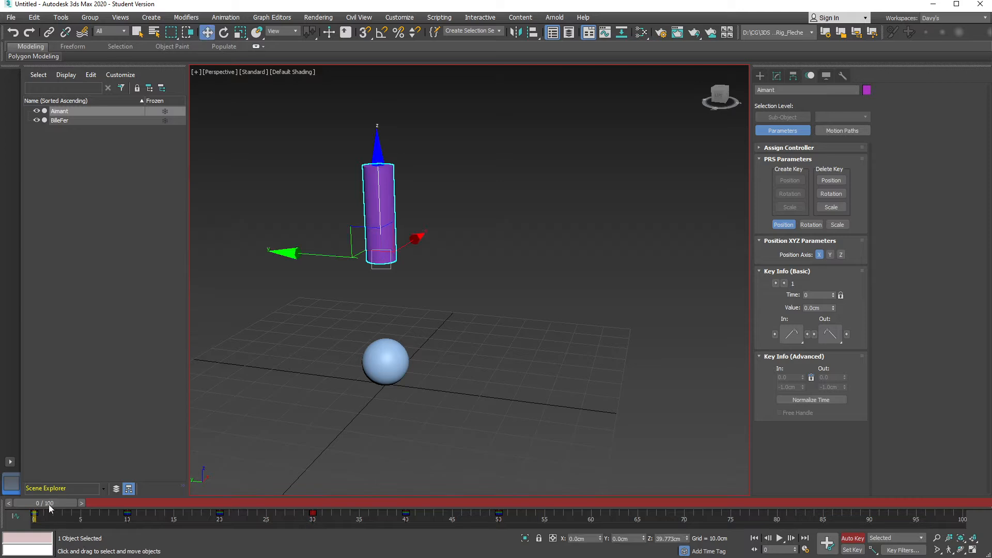
left_click_drag(48, 505, 501, 518)
key("w")
middle_click_drag(507, 362, 539, 364, "alt")
scroll(535, 346, "down", 1)
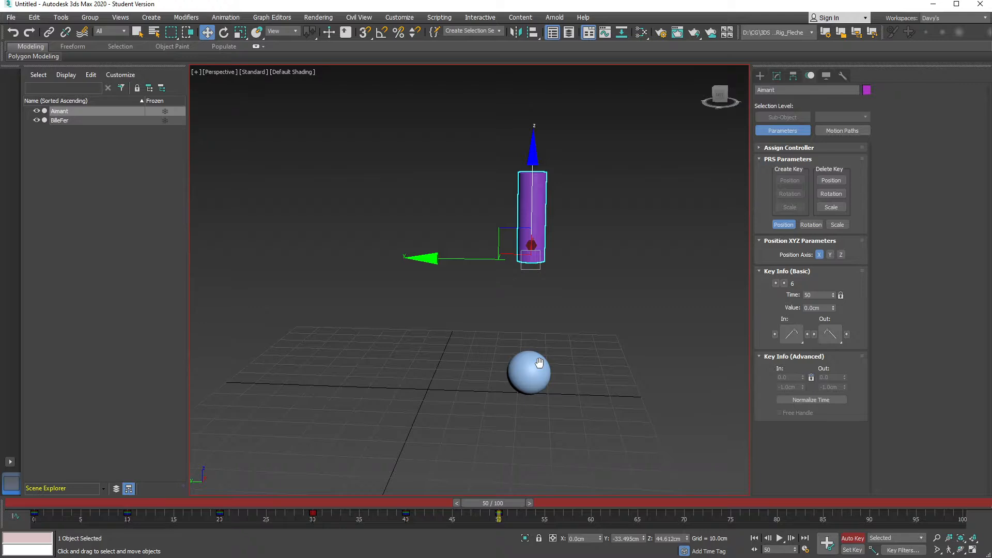
scroll(539, 364, "up", 3)
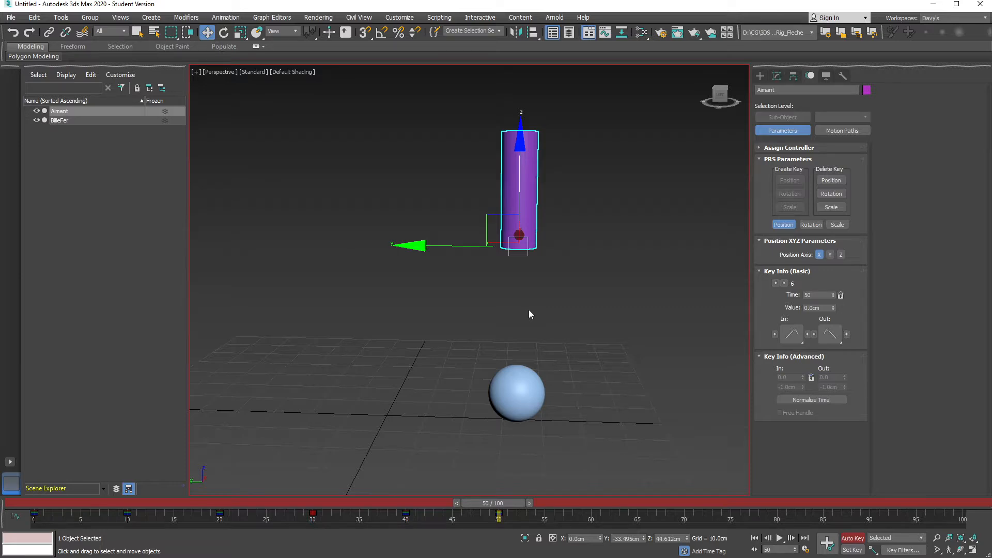
Select the BilleFer ball and go to frame 10 to examine its contact with the Aimant cylinder and its link list.
left_click(540, 391)
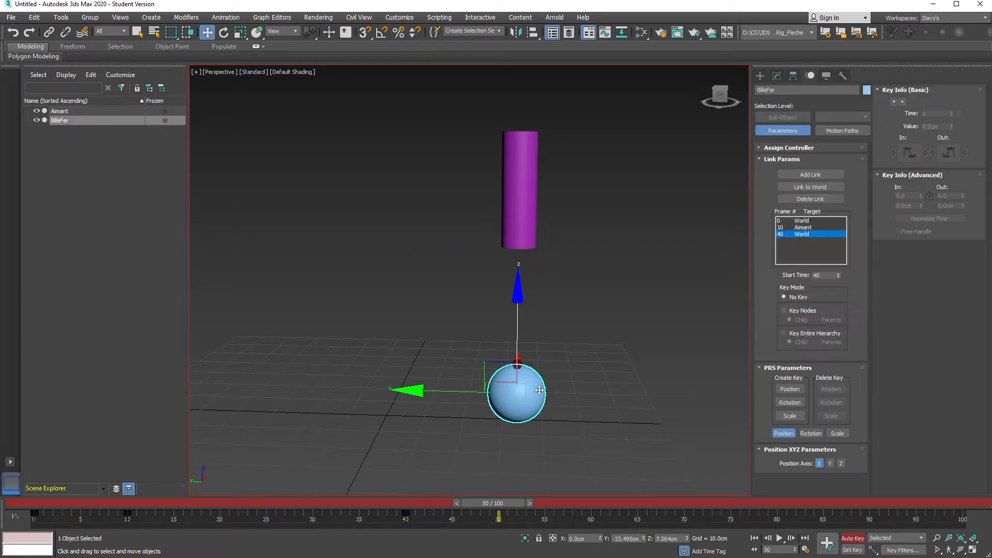
left_click(131, 504)
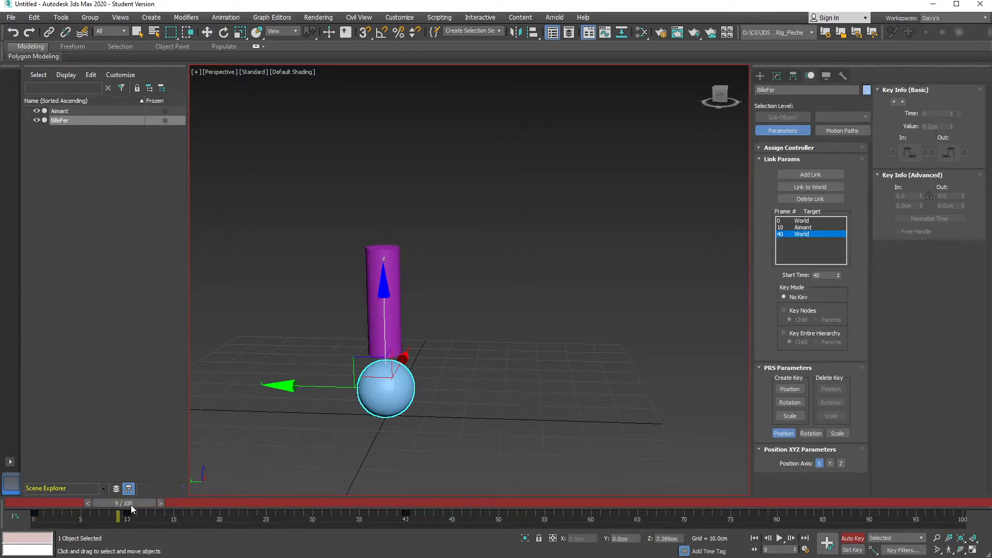
left_click_drag(132, 507, 147, 502)
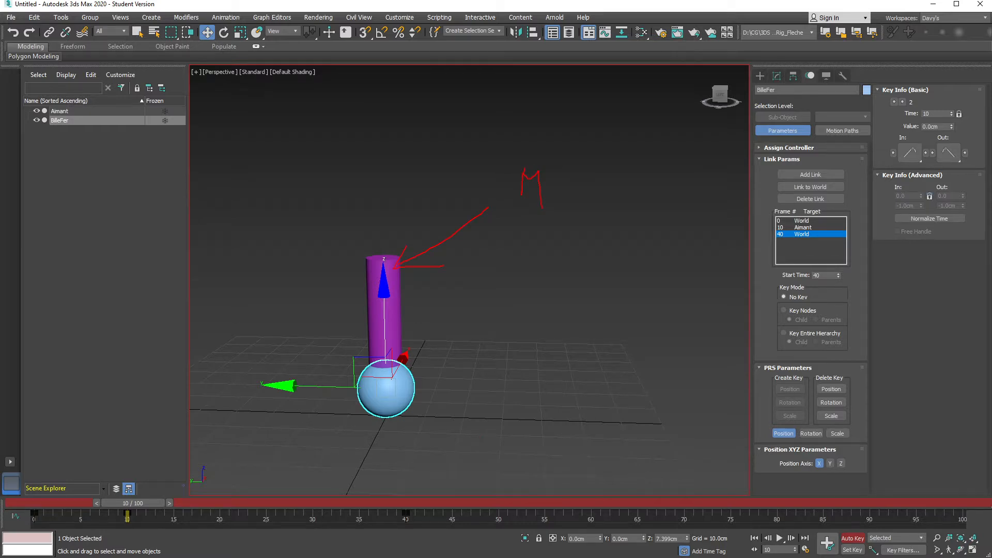
left_click_drag(445, 386, 415, 396)
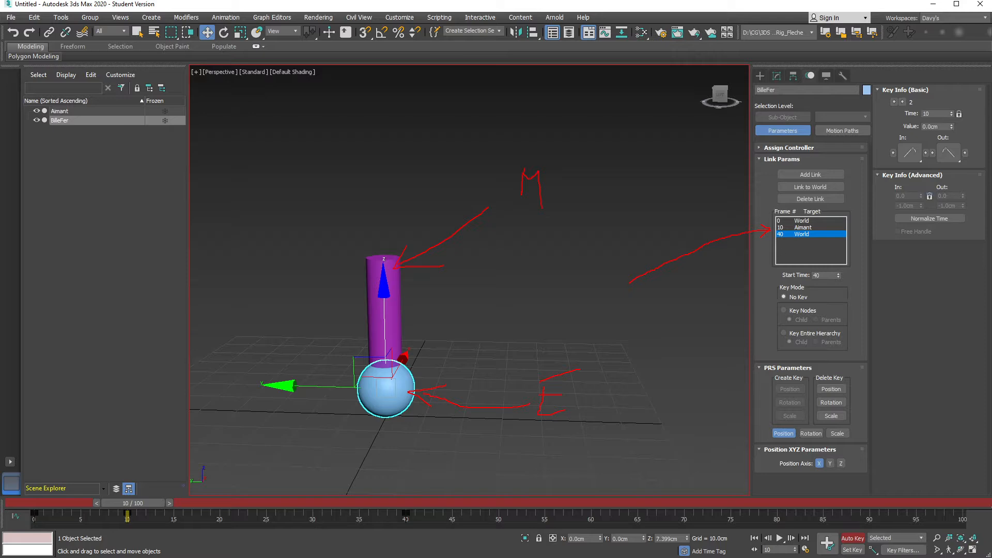
left_click_drag(775, 235, 816, 233)
key("Escape")
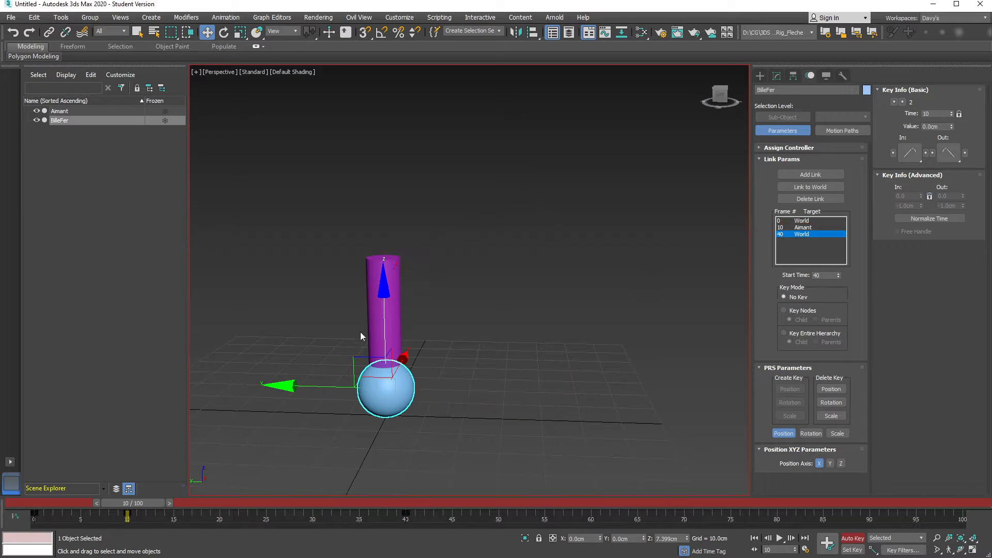
Return the animation to frame 0 and inspect the starting positions of the BilleFer ball and the Aimant cylinder.
scroll(408, 336, "up", 5)
scroll(419, 297, "down", 3)
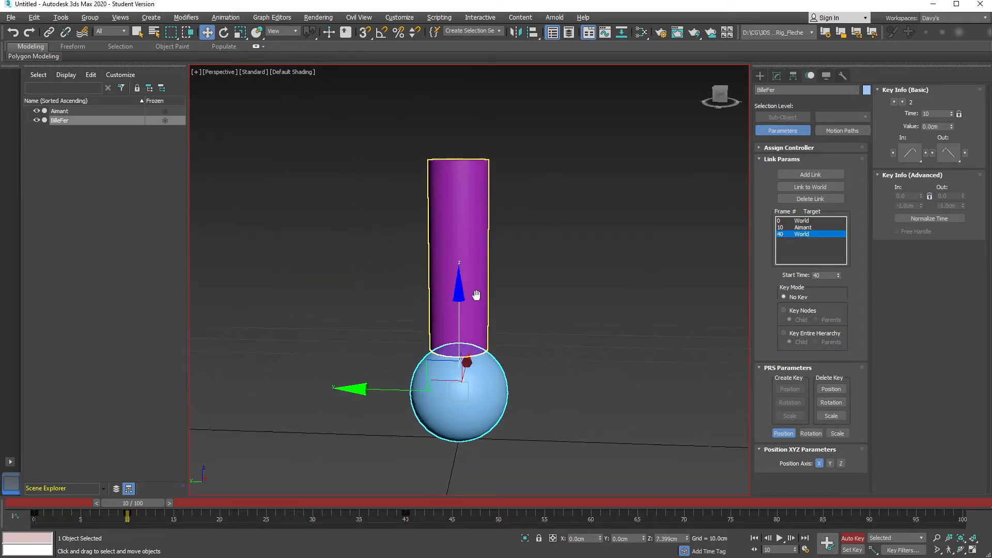
left_click_drag(135, 503, 47, 503)
scroll(497, 308, "down", 3)
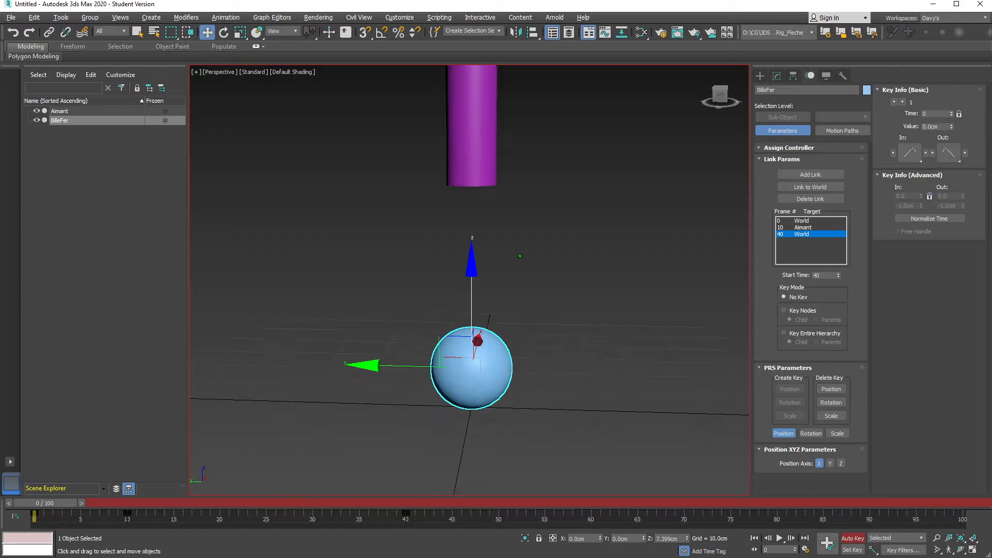
middle_click_drag(498, 308, 517, 362, "alt")
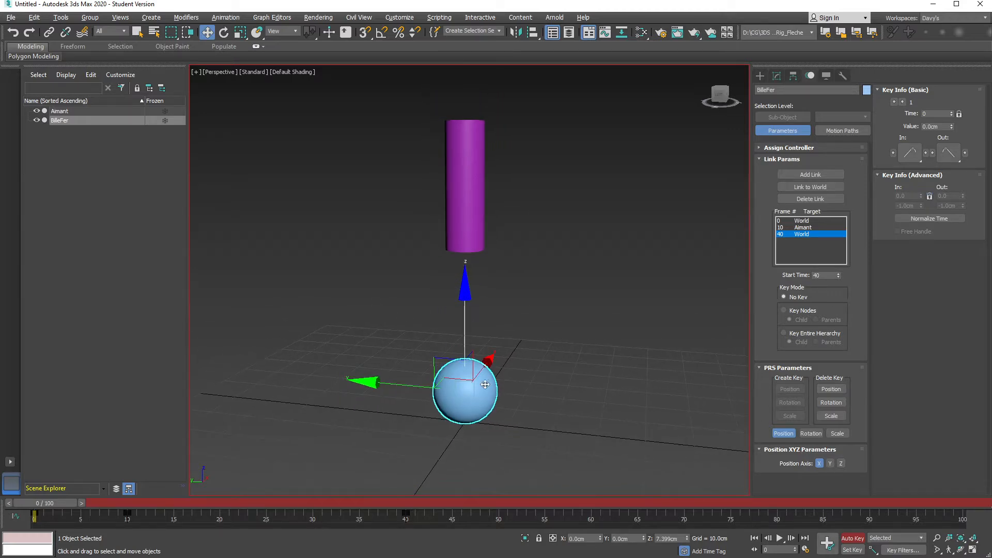
mouse_move(60, 502)
left_mouse_down()
mouse_move(129, 497)
mouse_move(57, 495)
left_mouse_up()
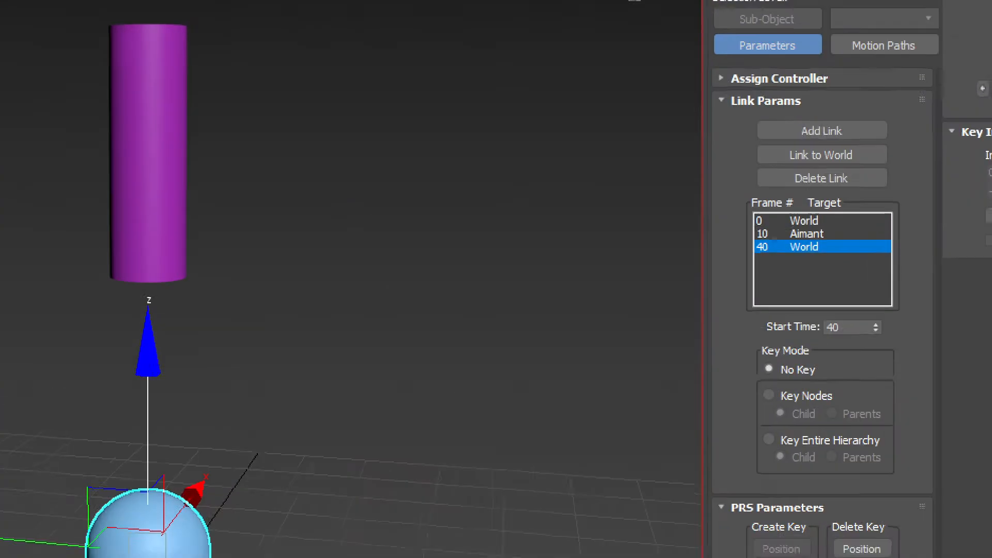
Review the BilleFer ball's Link Params at frame 0, examining the initial World link and the Link to World and Delete Link options.
mouse_move(779, 203)
left_mouse_down()
mouse_move(827, 221)
mouse_move(778, 204)
left_mouse_up()
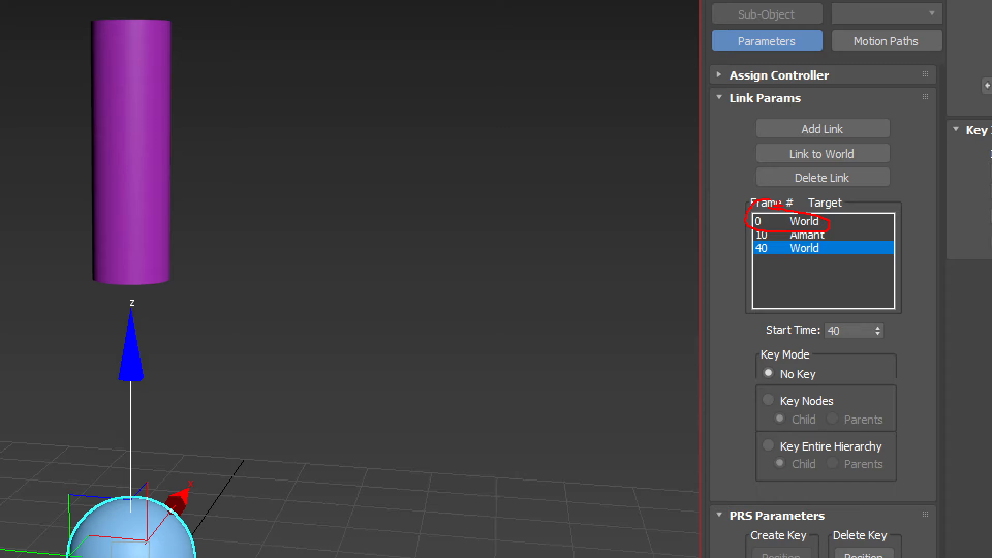
mouse_move(361, 164)
left_mouse_down()
mouse_move(259, 151)
mouse_move(256, 162)
left_mouse_up()
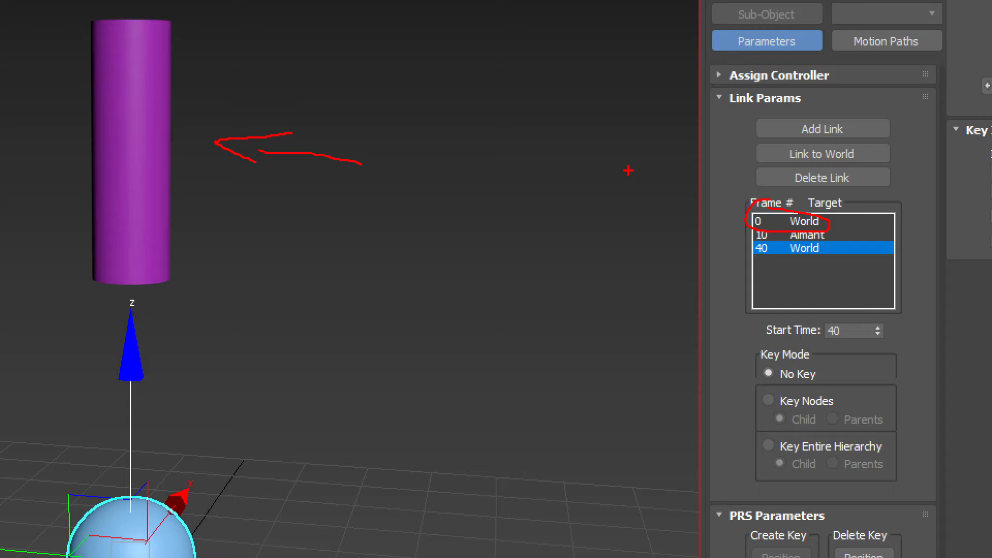
mouse_move(650, 133)
left_mouse_down()
mouse_move(670, 145)
mouse_move(748, 152)
mouse_move(722, 161)
left_mouse_up()
mouse_move(641, 154)
left_mouse_down()
mouse_move(743, 171)
mouse_move(726, 178)
left_mouse_up()
left_click_drag(654, 113, 747, 147)
left_click_drag(771, 209, 789, 204)
left_click_drag(836, 225, 800, 205)
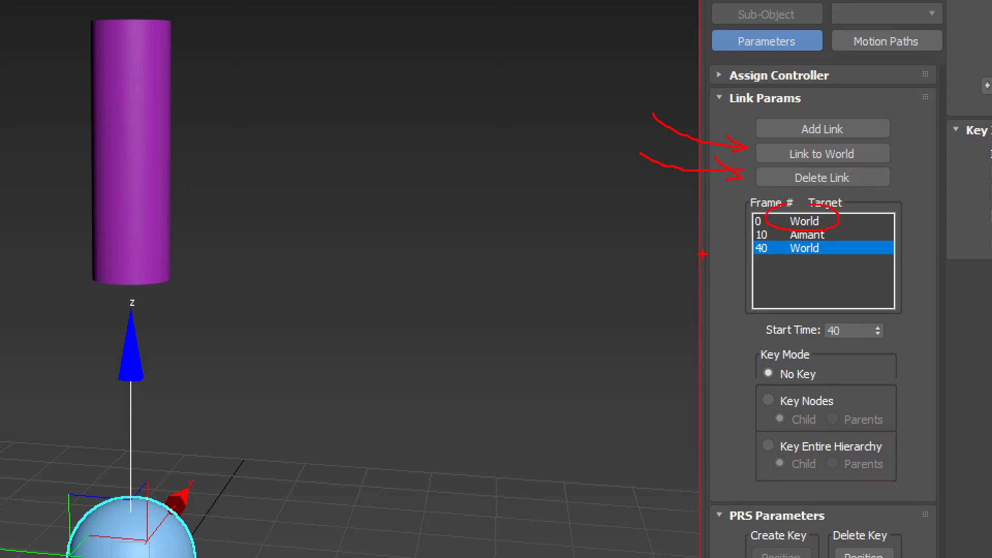
key("Escape")
mouse_move(489, 279)
middle_mouse_down("alt")
mouse_move(482, 296)
mouse_move(488, 289)
middle_mouse_up("alt")
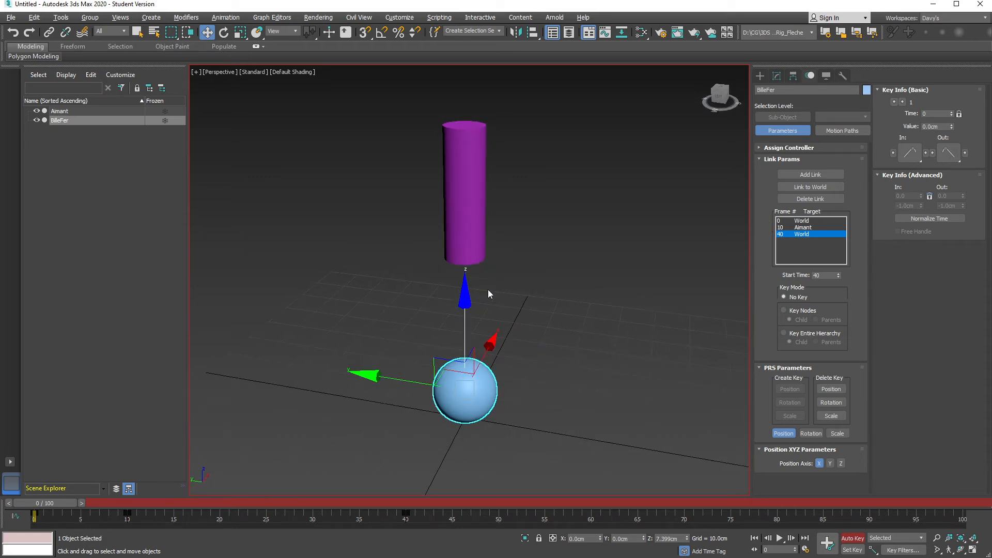